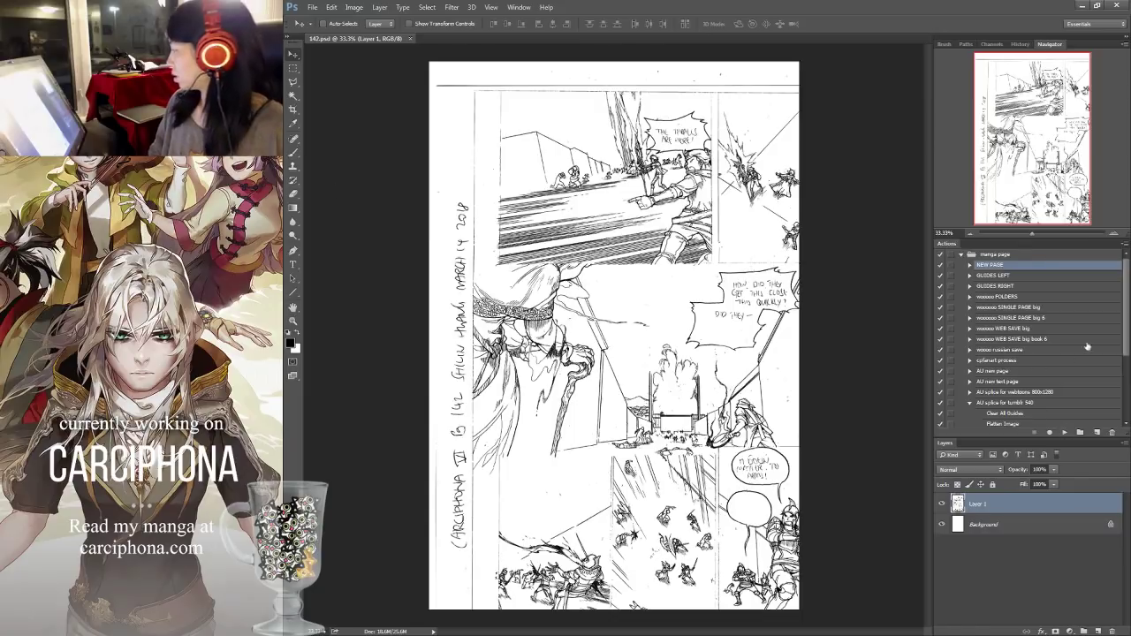
Collapse the Actions panel with Alt+F9.
key(alt+F9)
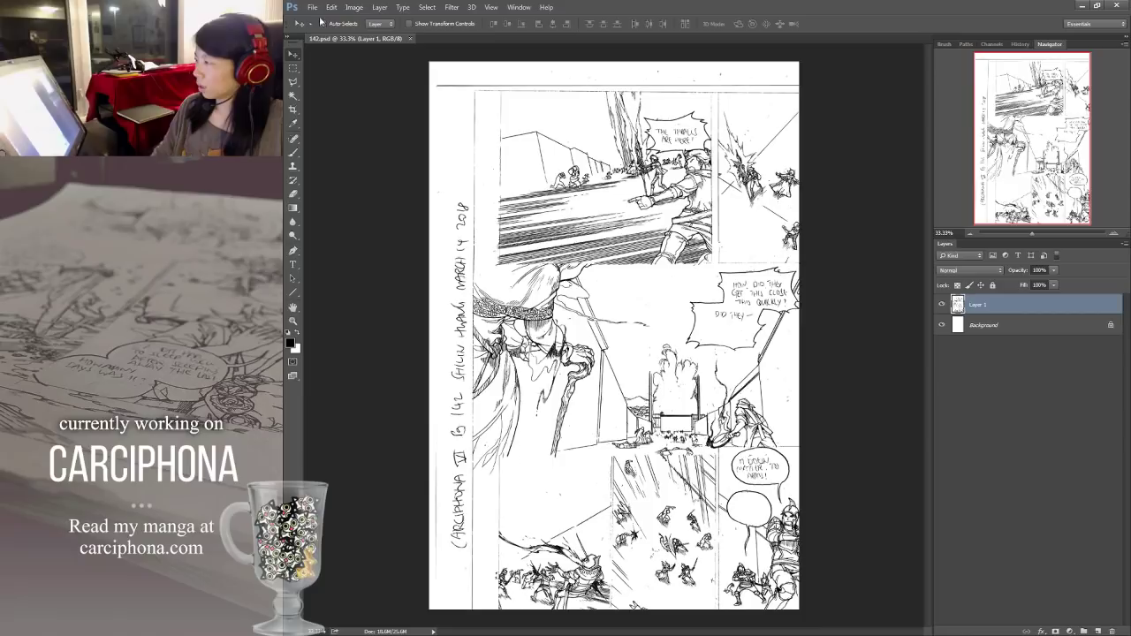
Import the new pencil page from the scanner as IMG.bmp.
key(alt+f)
key(Return)
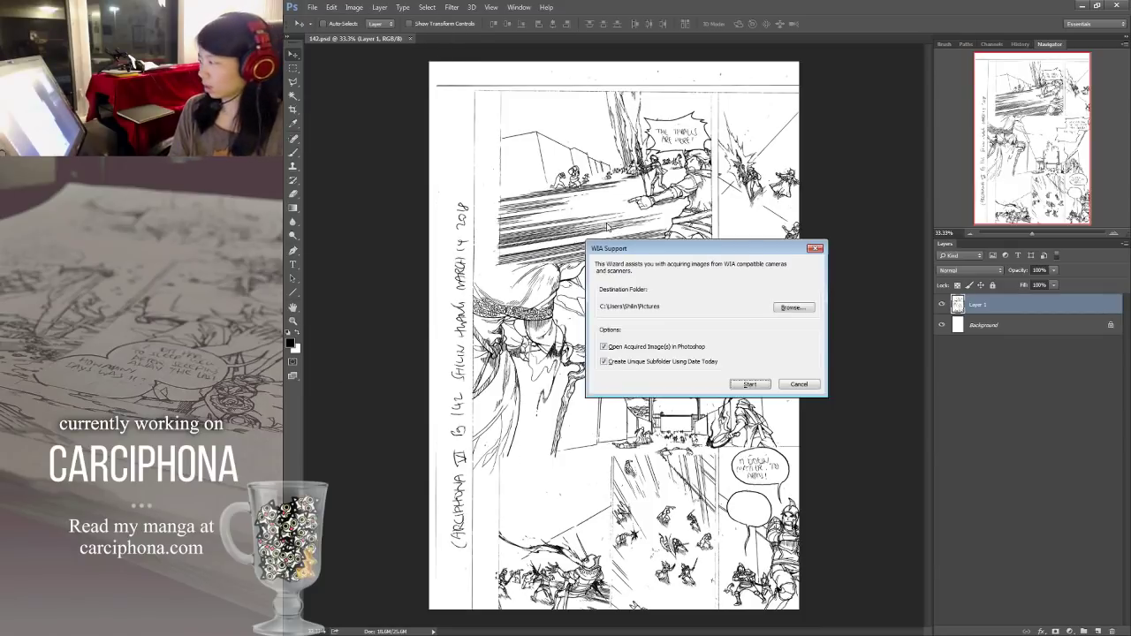
key(Return)
key(alt+f)
key(Return)
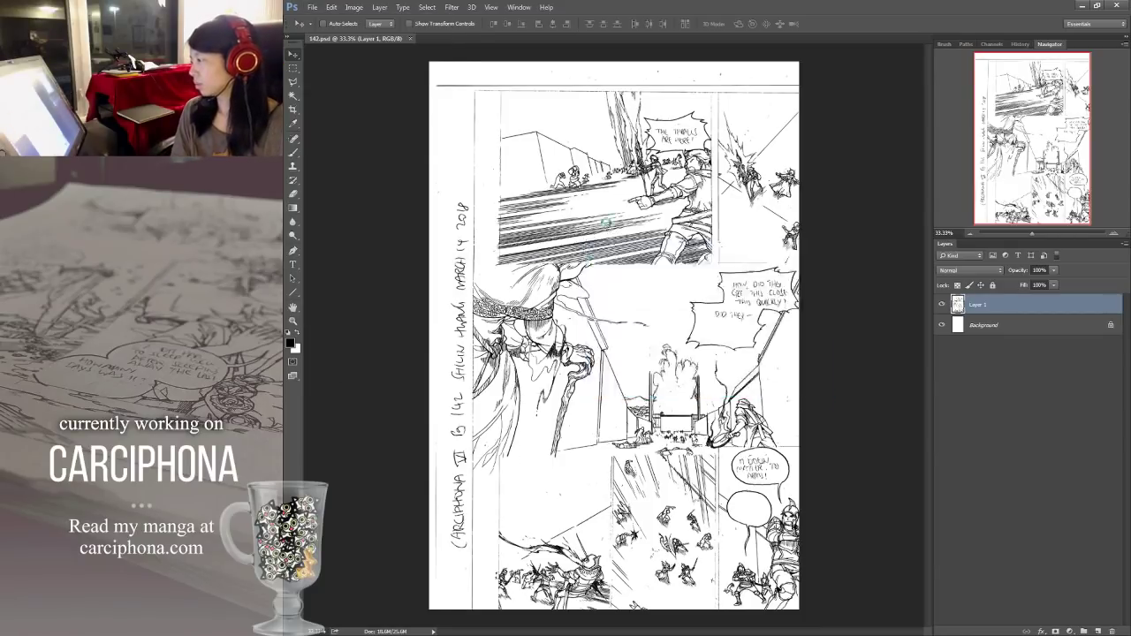
key(Escape)
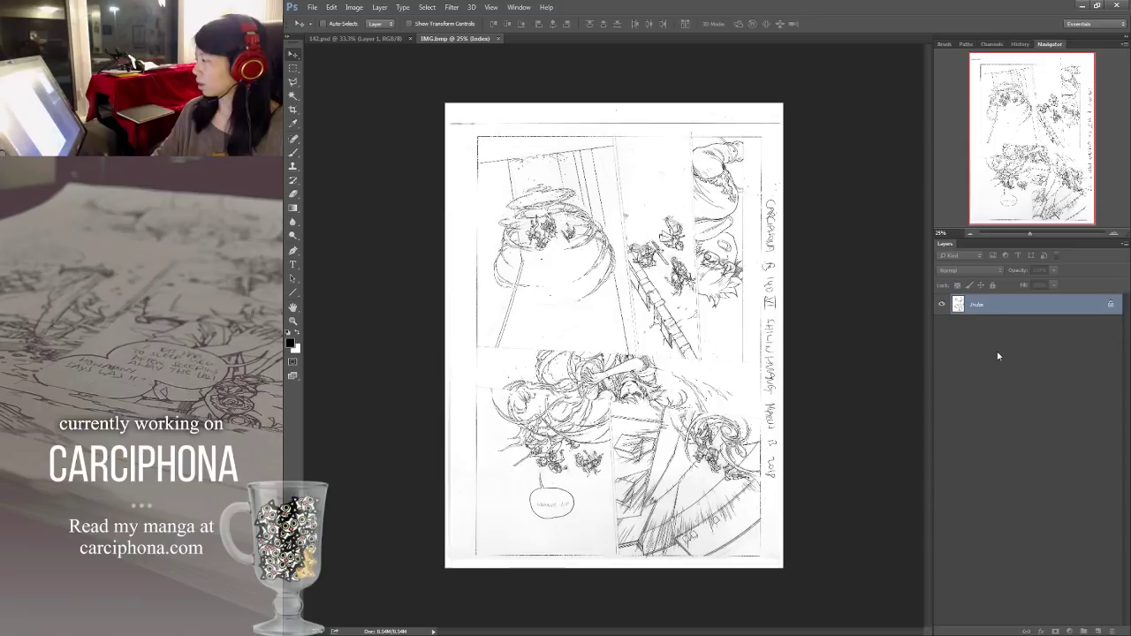
Rotate the scan 180° upright and show the Actions panel again.
key(alt+i)
key(g)
key(1)
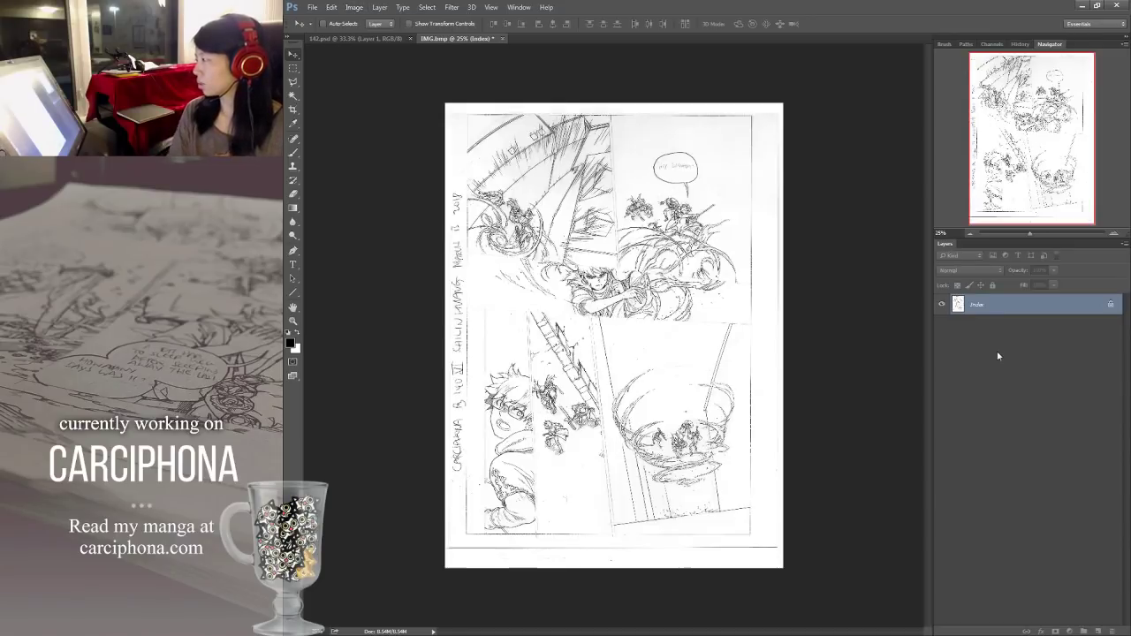
key(alt+F9)
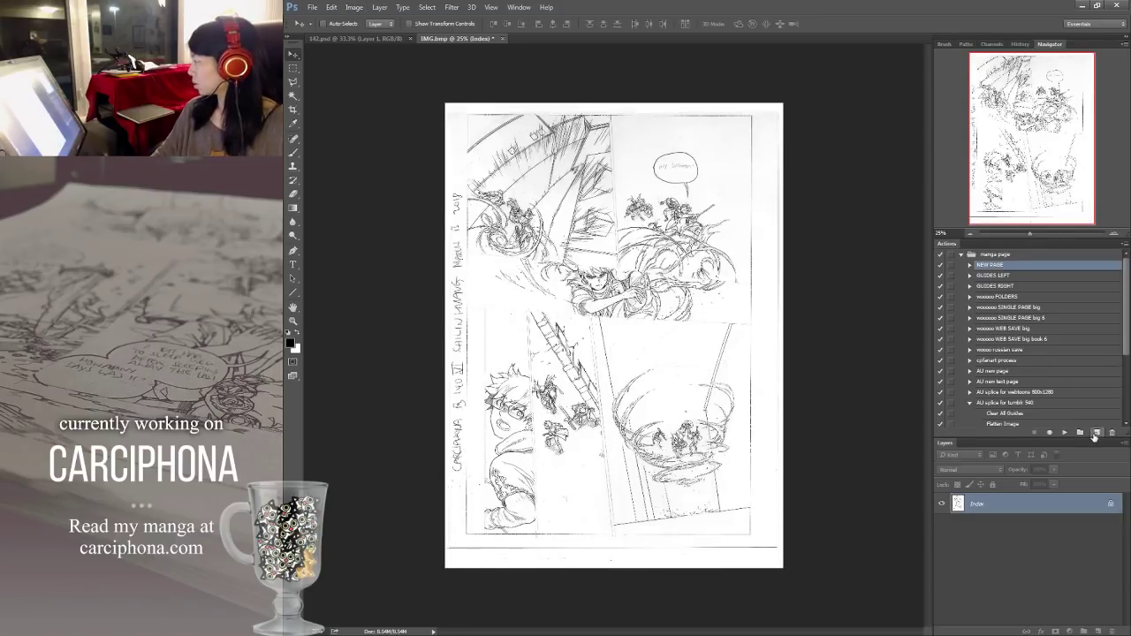
Create a new action named 'FOR THE STREAM' and start recording it.
click(1096, 433)
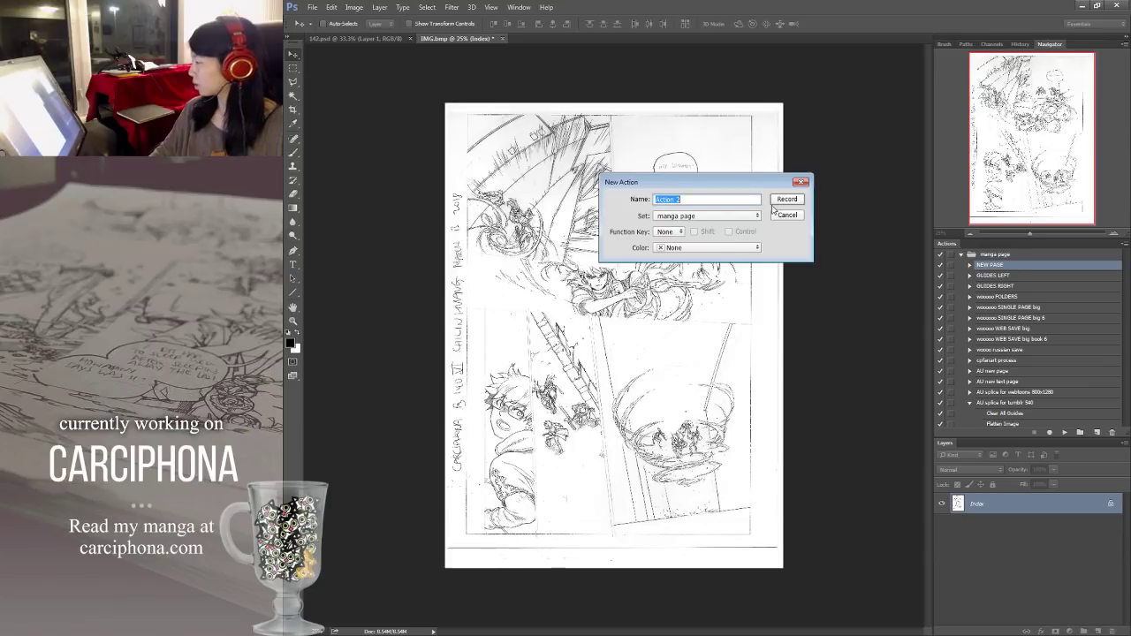
text(FOR THE STREA)
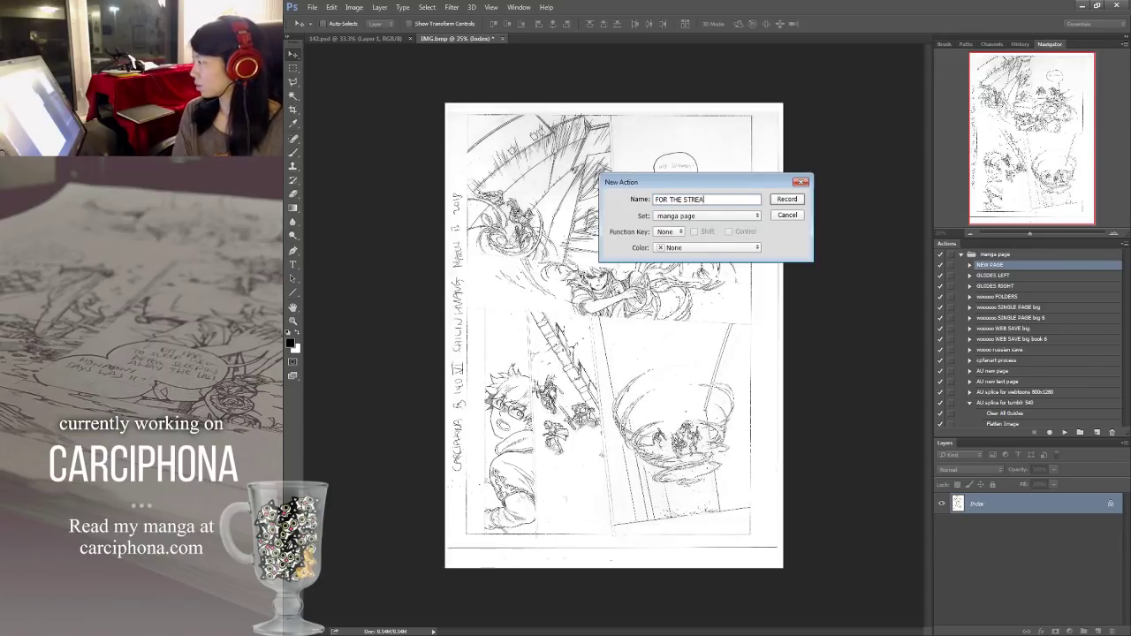
text(M)
key(Return)
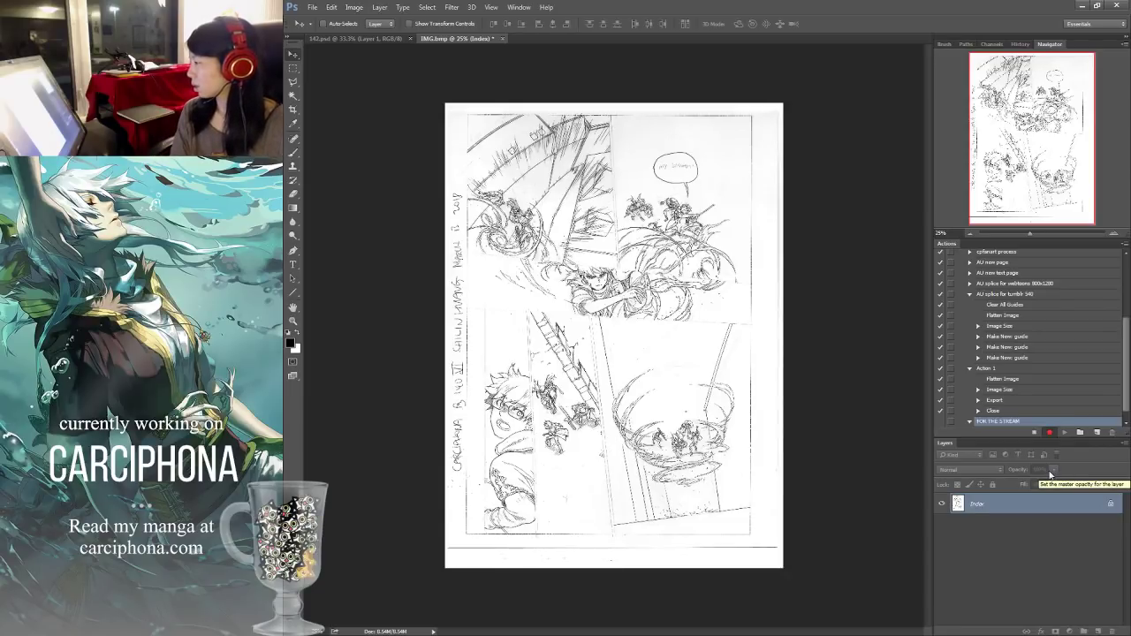
Select the entire scanned page and check the recorded Set Selection step.
key(ctrl+a)
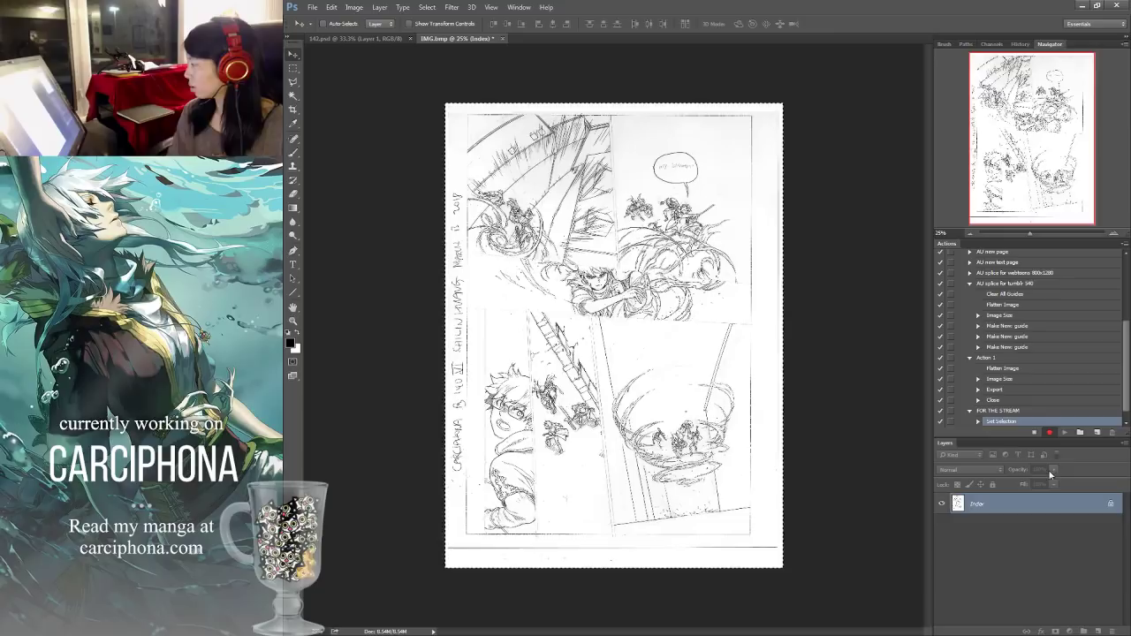
click(979, 422)
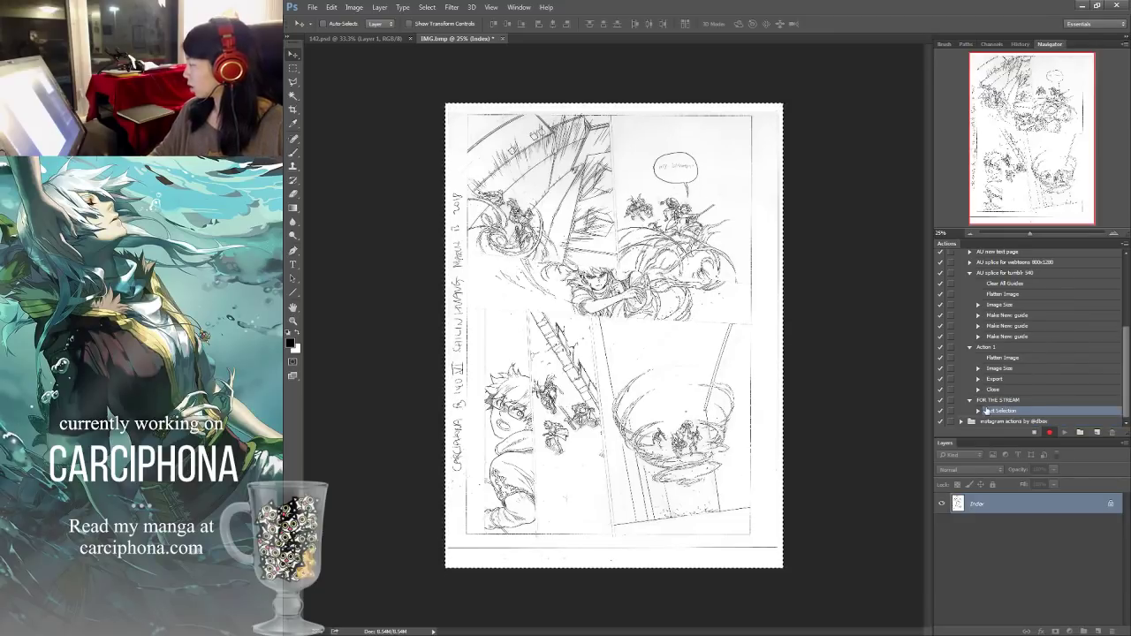
scroll(1047, 356, down, 1)
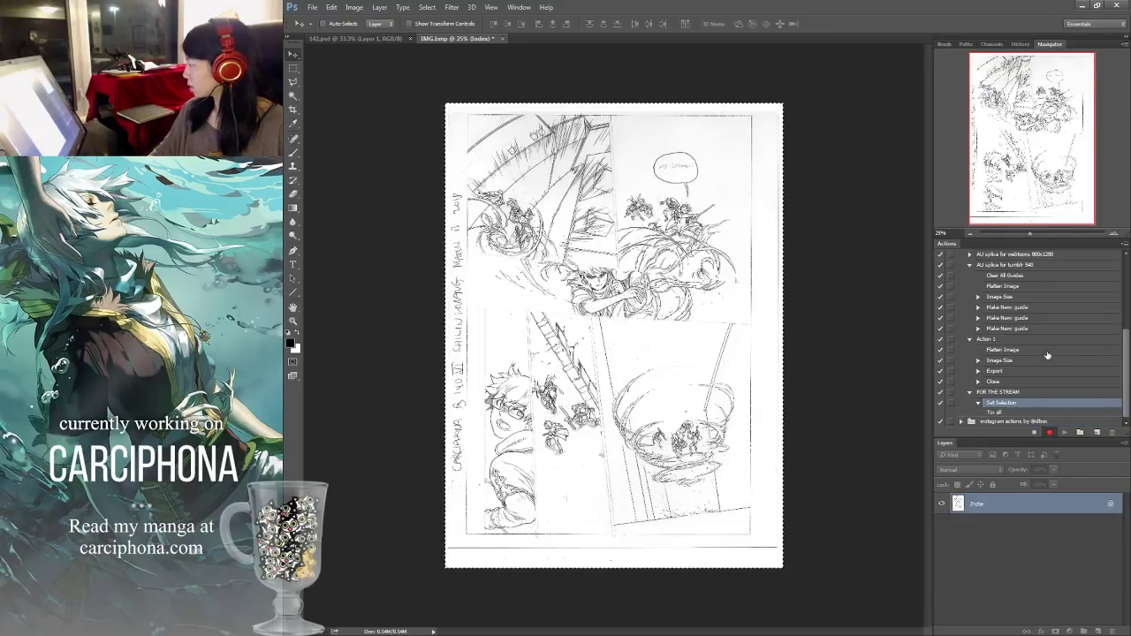
click(978, 403)
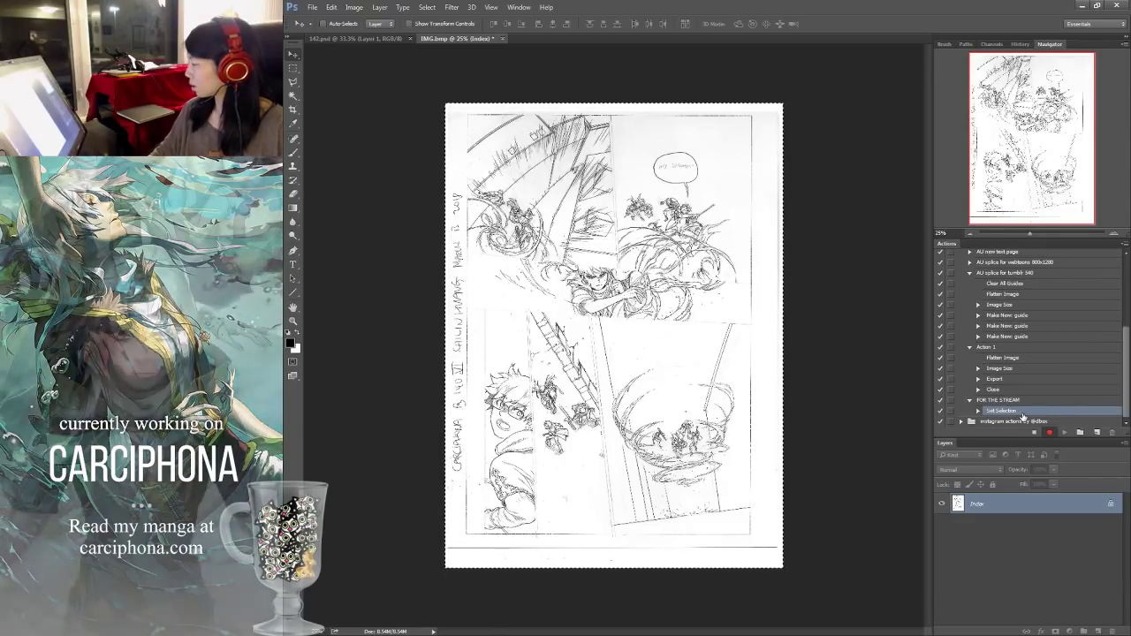
Copy the scan and close IMG.bmp without saving, checking the recorded Close step.
key(ctrl+c)
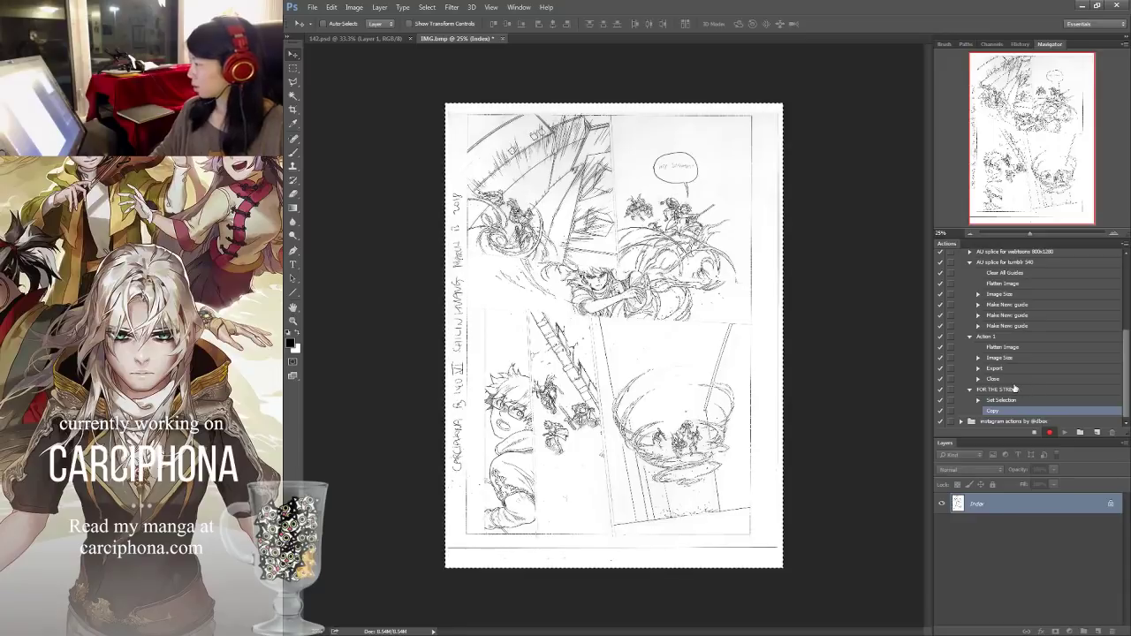
key(ctrl+w)
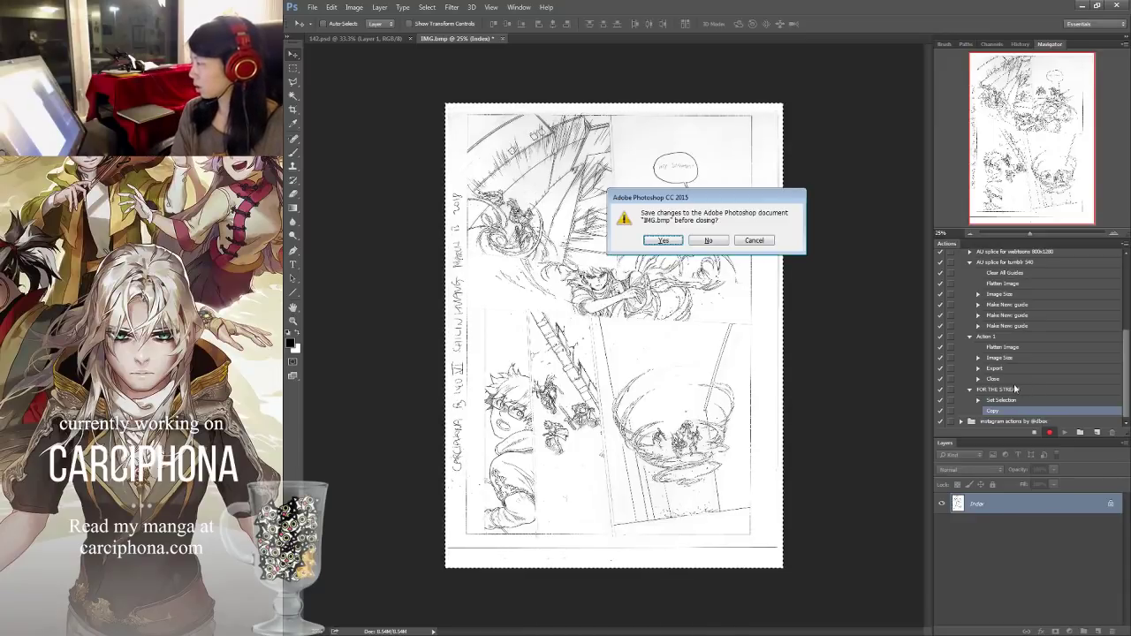
key(n)
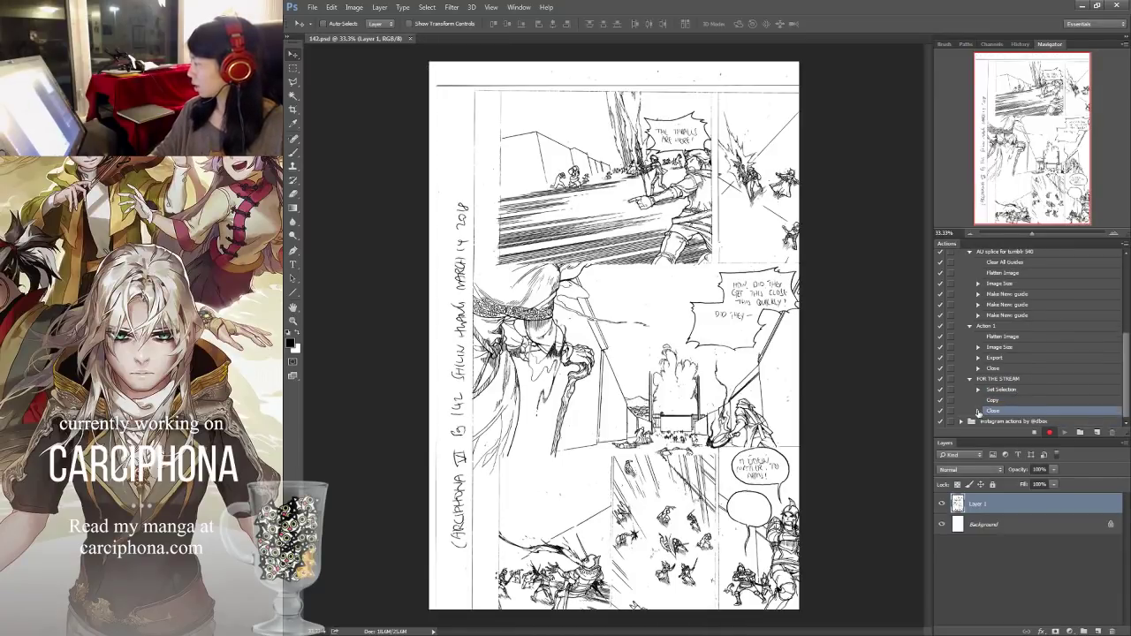
click(978, 411)
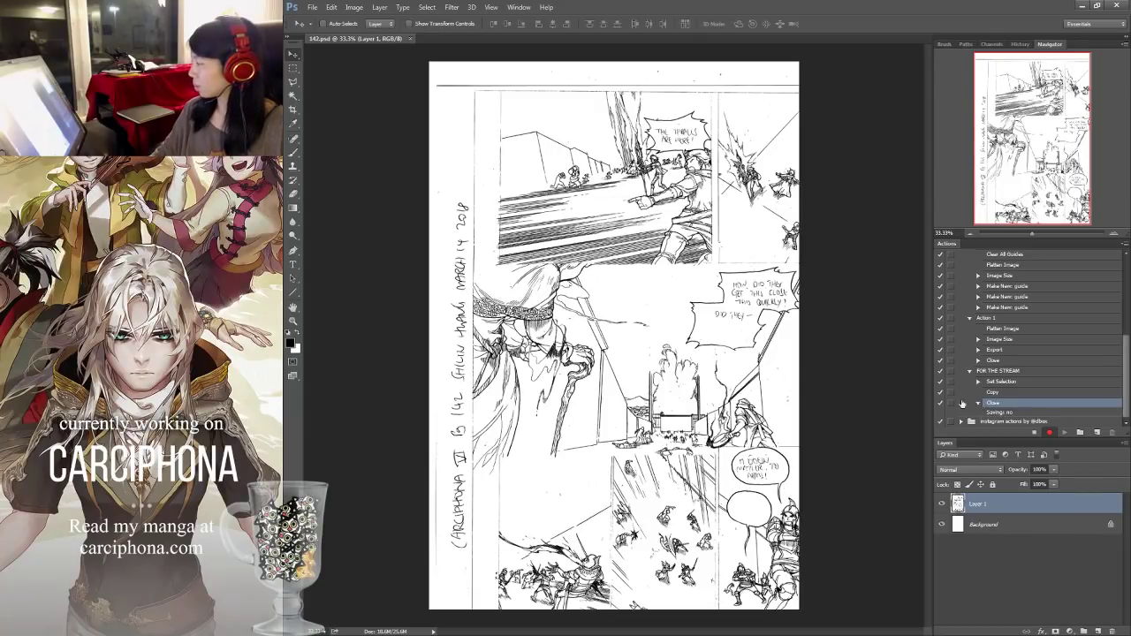
click(978, 404)
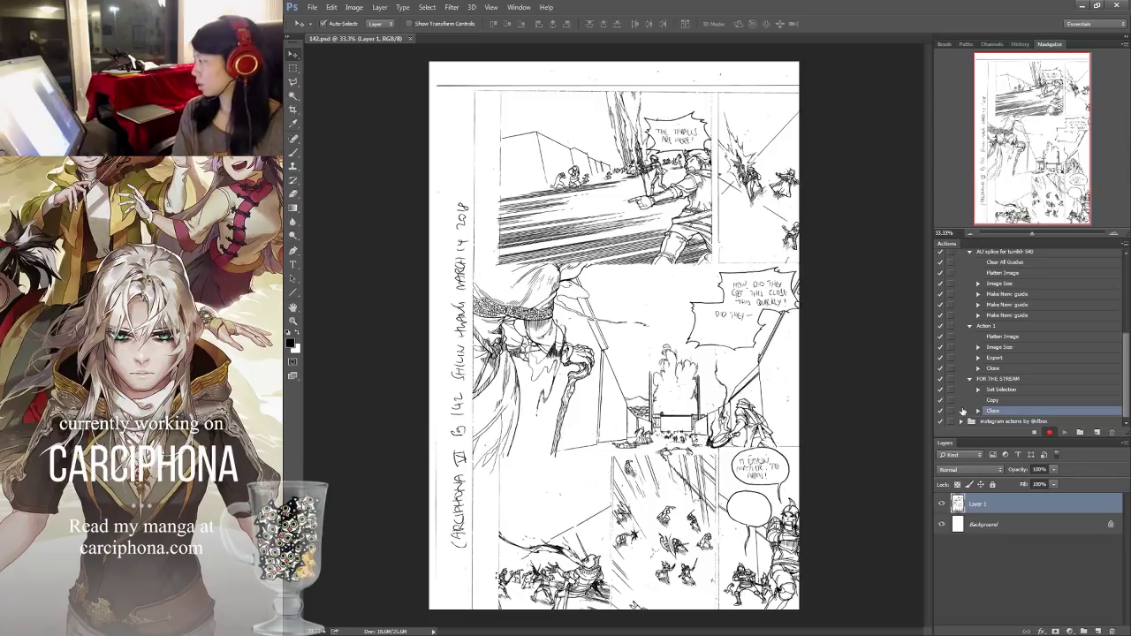
Create a new 2094 × 3102 px document and review its recorded Make step.
key(ctrl+n)
key(Tab)
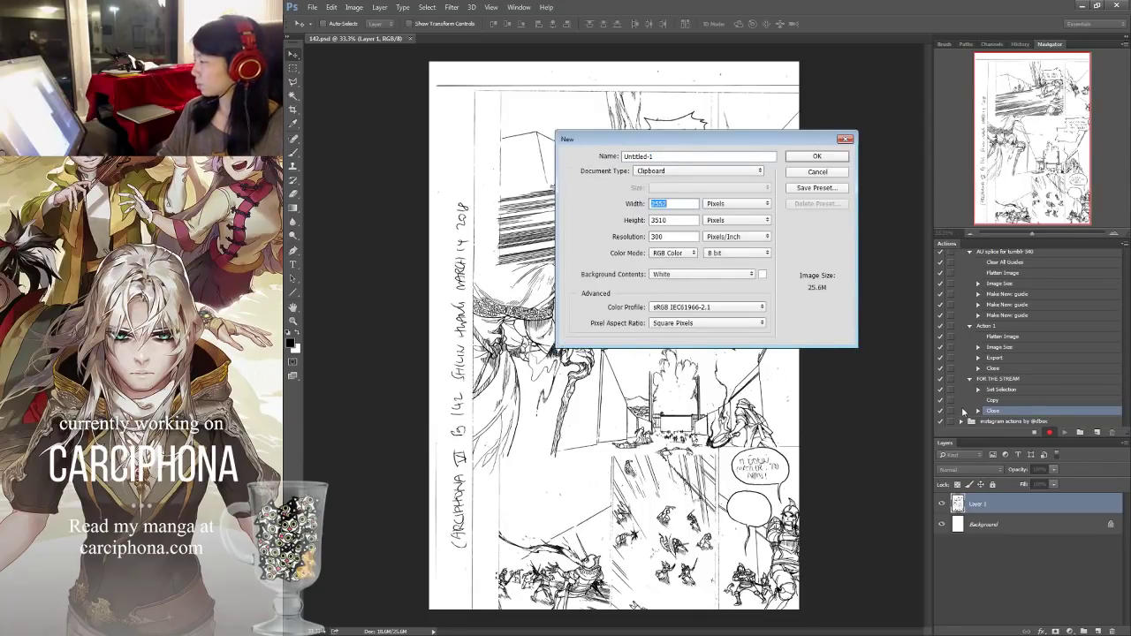
text(2094)
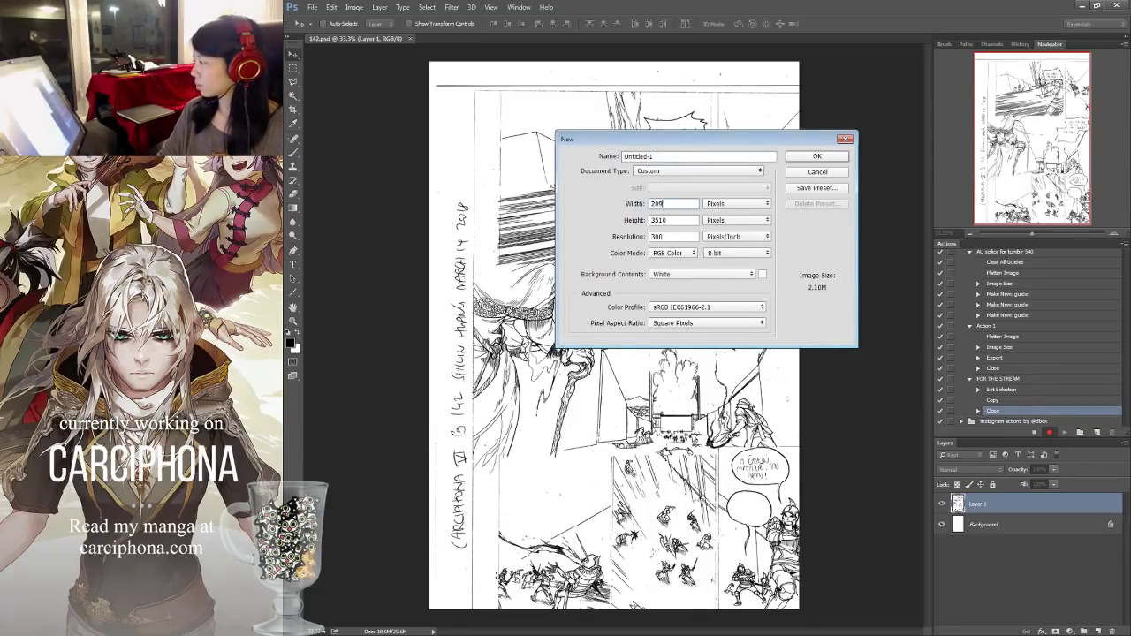
key(Tab)
text(3102)
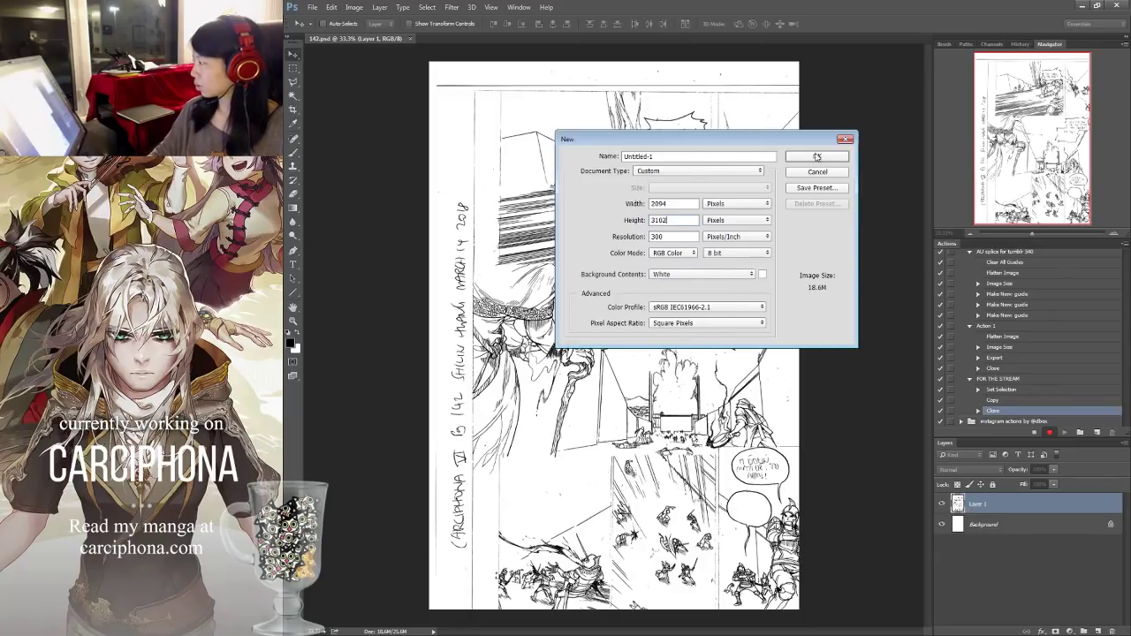
click(817, 156)
click(978, 411)
scroll(986, 394, down, 1)
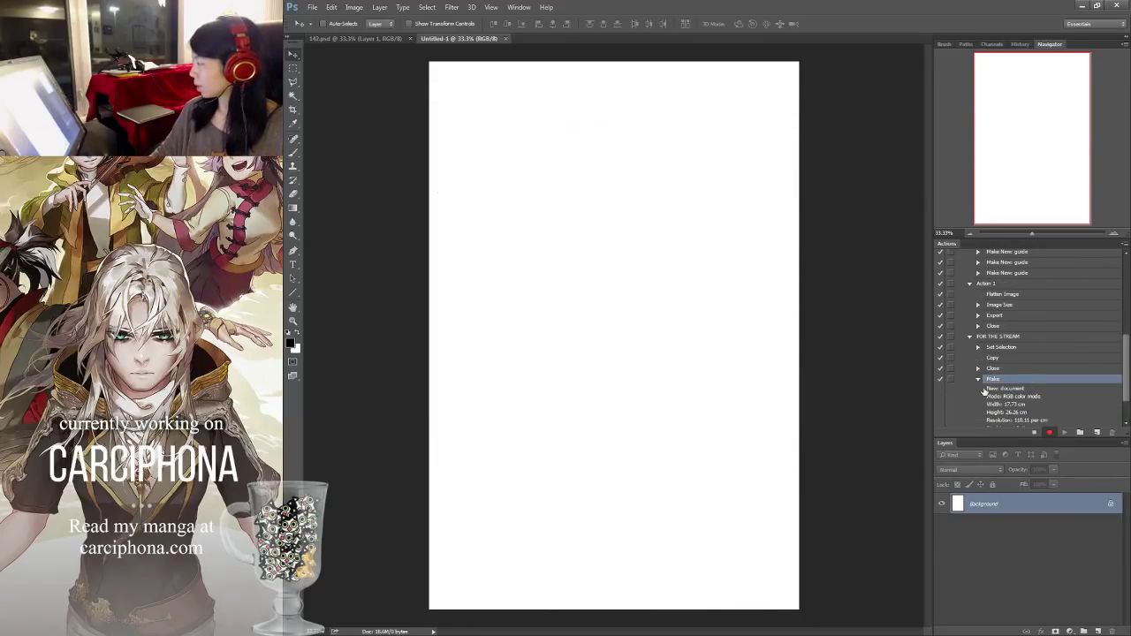
scroll(1025, 394, down, 1)
scroll(1022, 357, down, 1)
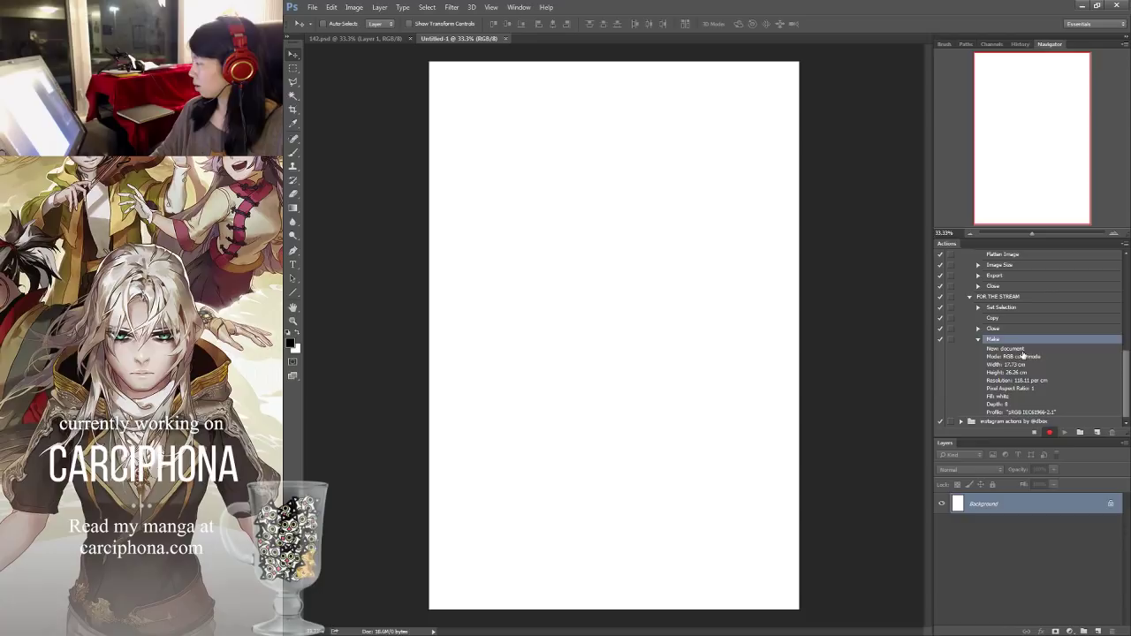
click(978, 341)
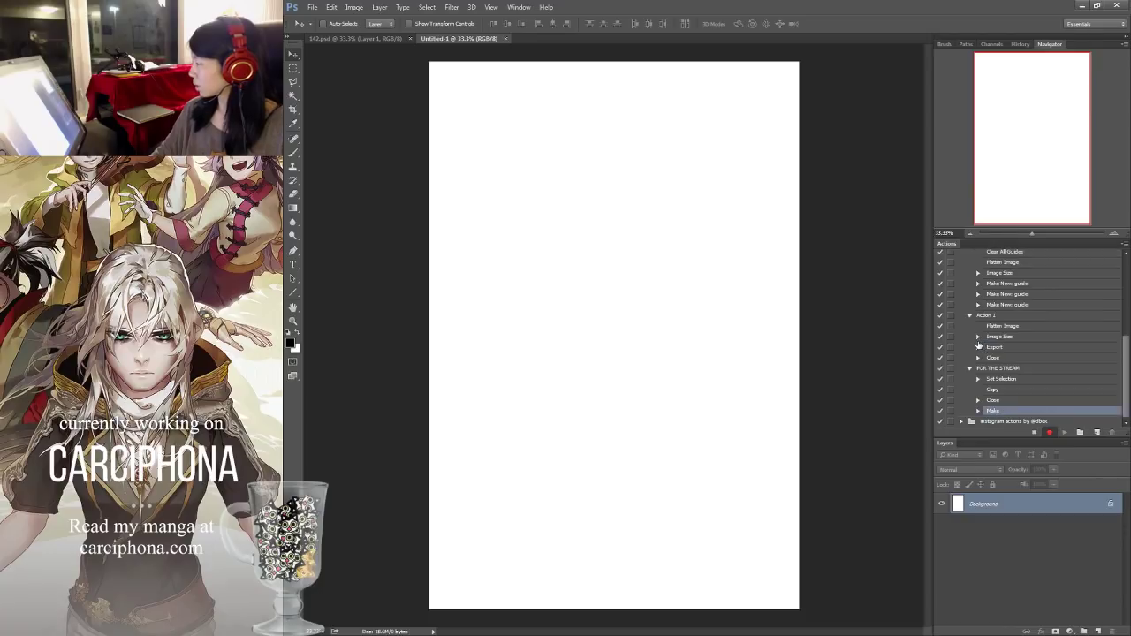
click(1047, 430)
Paste the copied scan into the new document and open Levels.
key(ctrl+v)
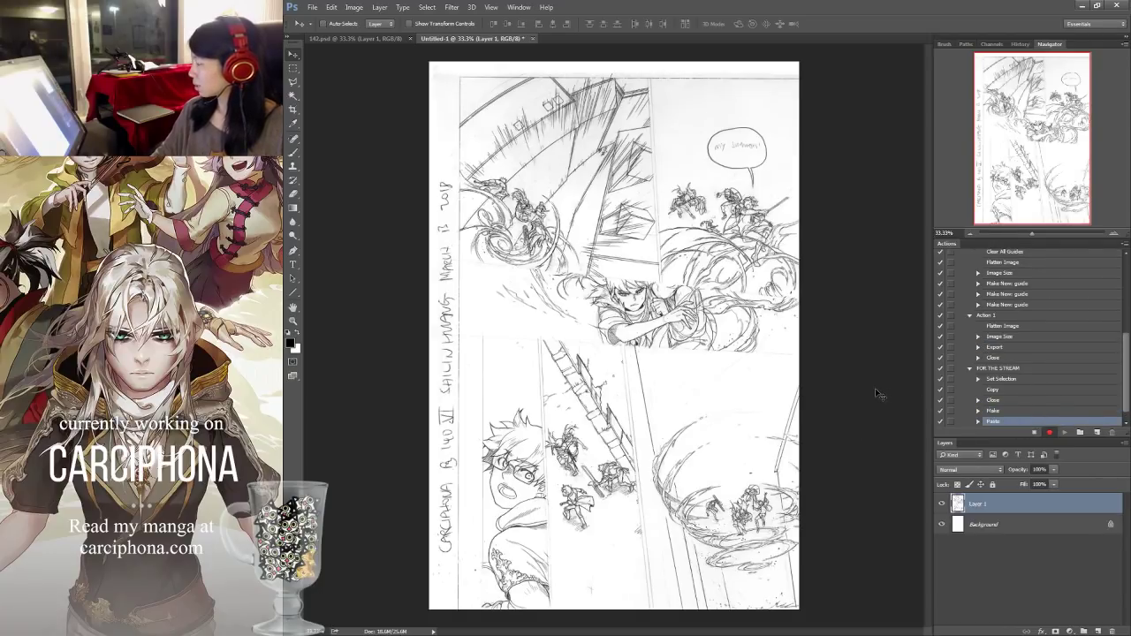
key(ctrl+l)
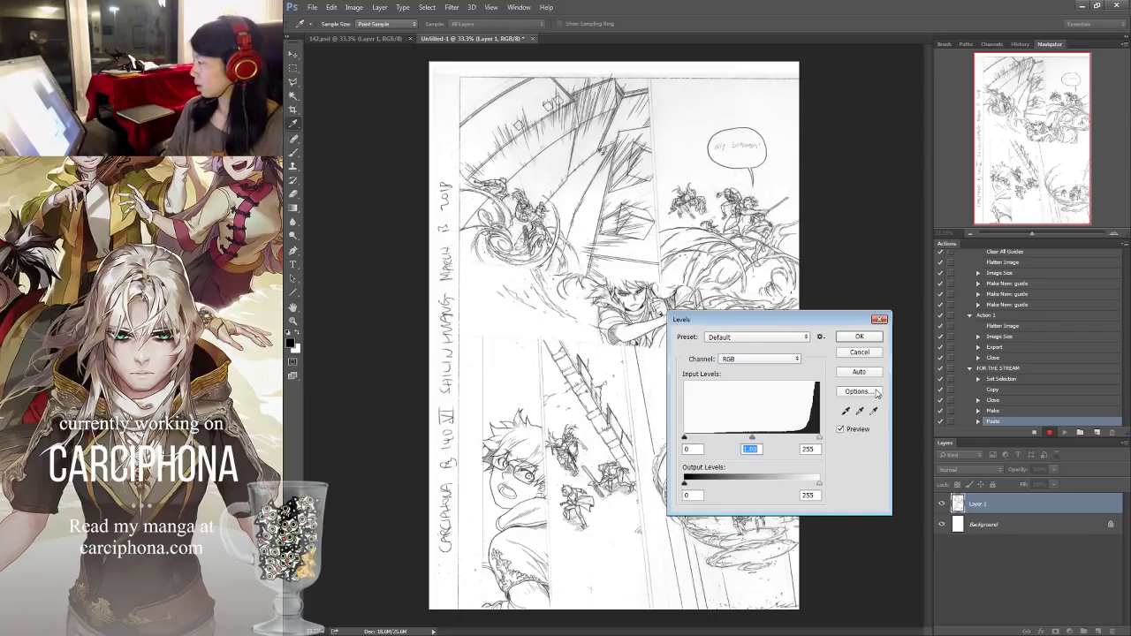
key(shift+Tab)
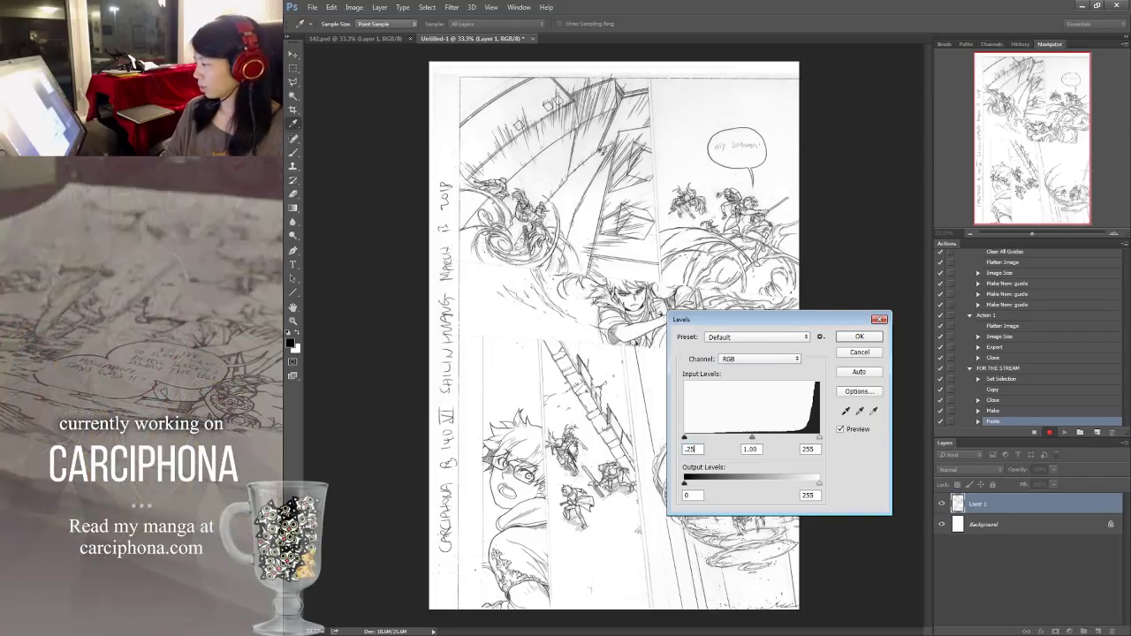
key(Return)
key(Return)
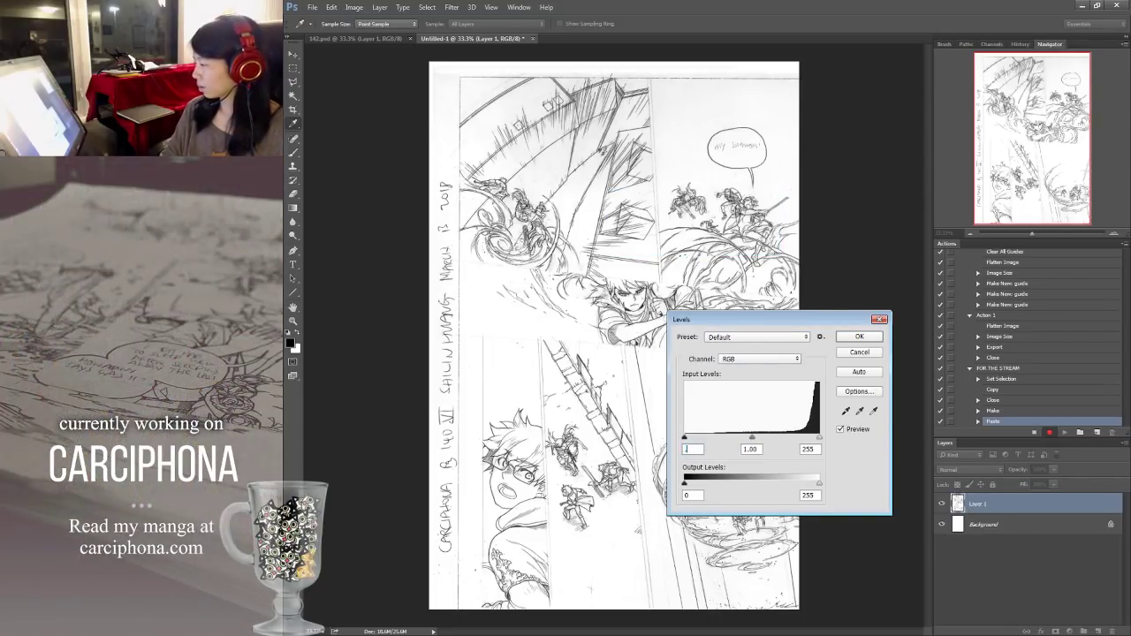
key(Return)
key(Return)
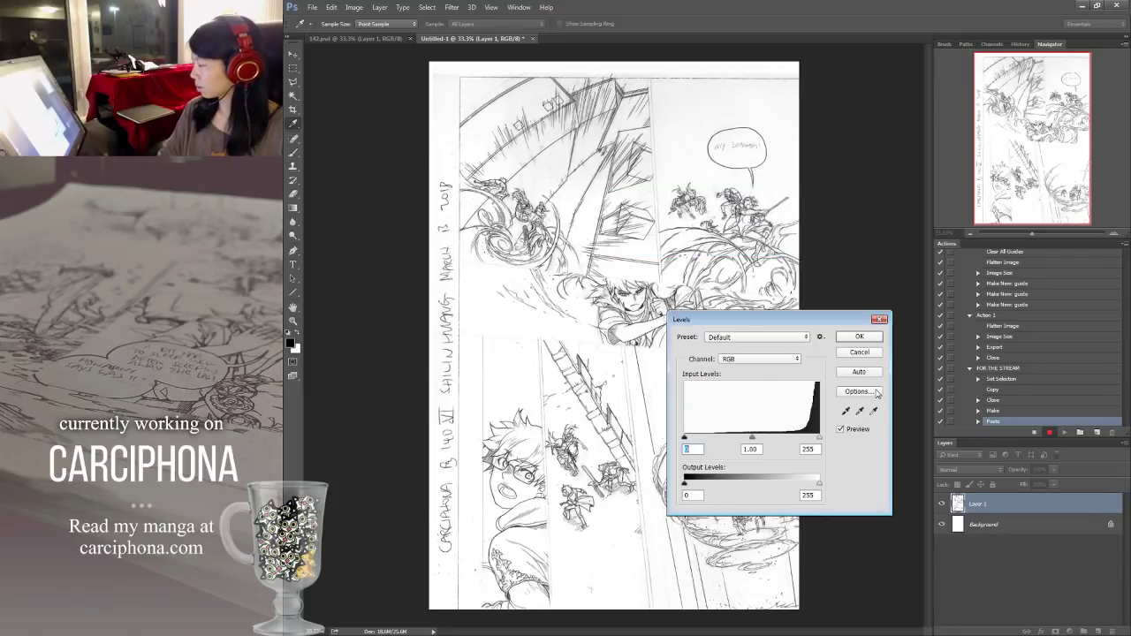
Apply Levels with input values 0, 0.25 and 220.
text(220)
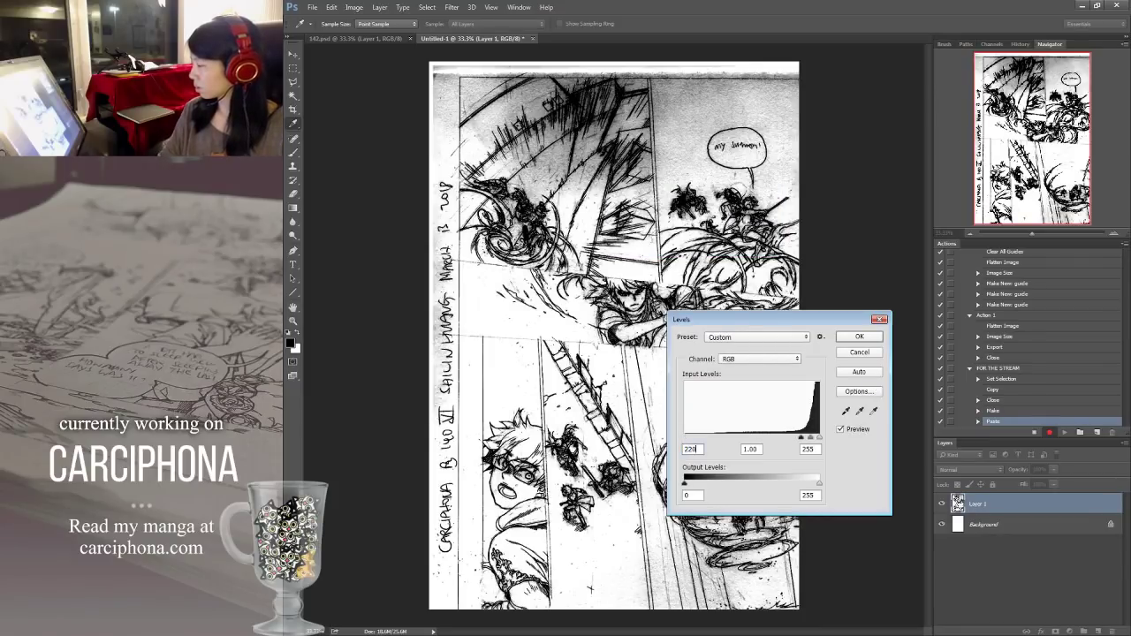
key(BackSpace)
key(BackSpace)
key(BackSpace)
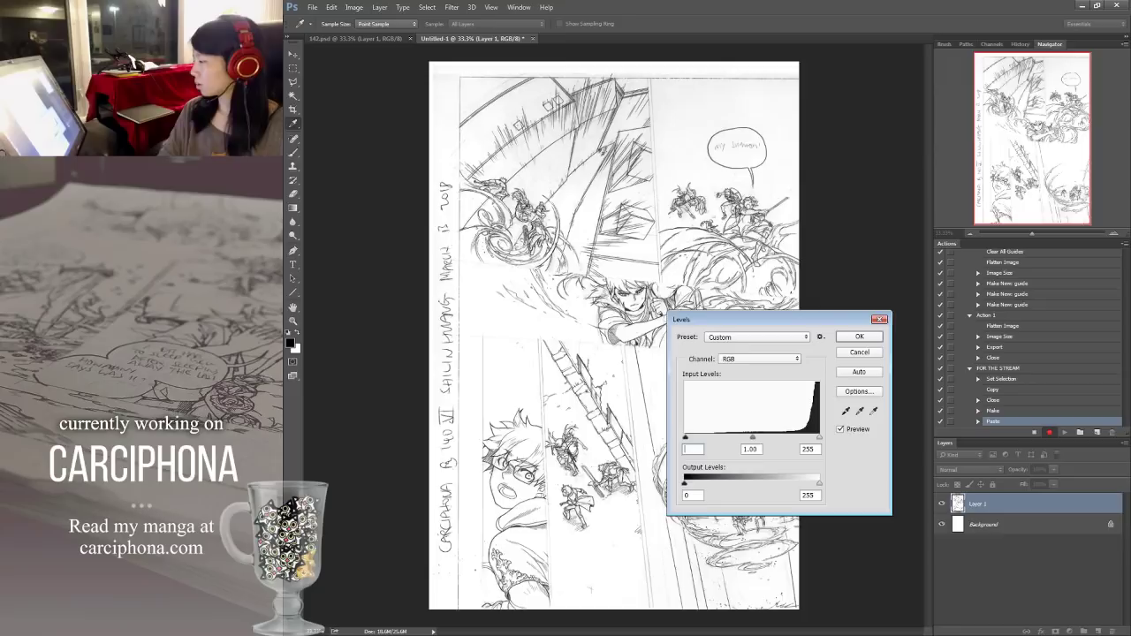
key(Tab)
text(32)
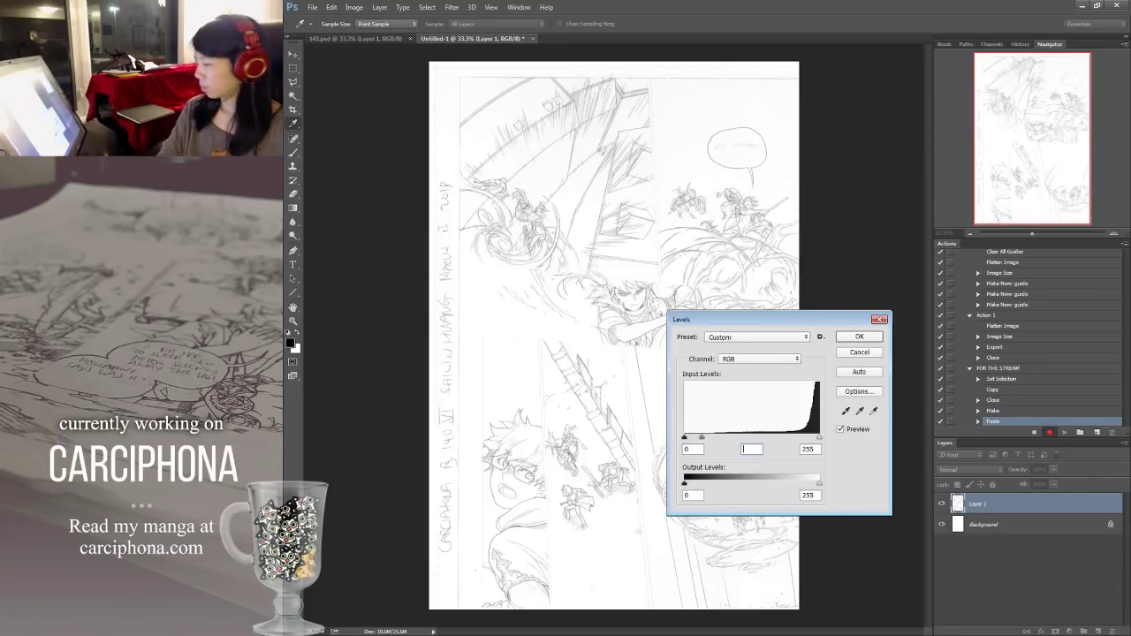
text(.25)
key(Tab)
text(220)
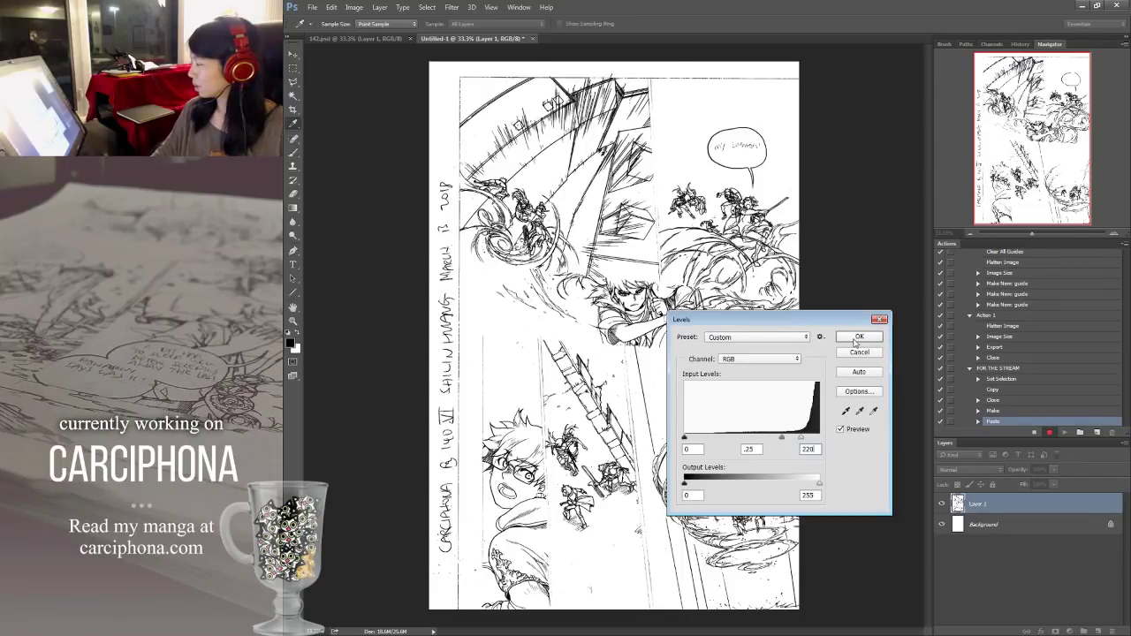
click(856, 338)
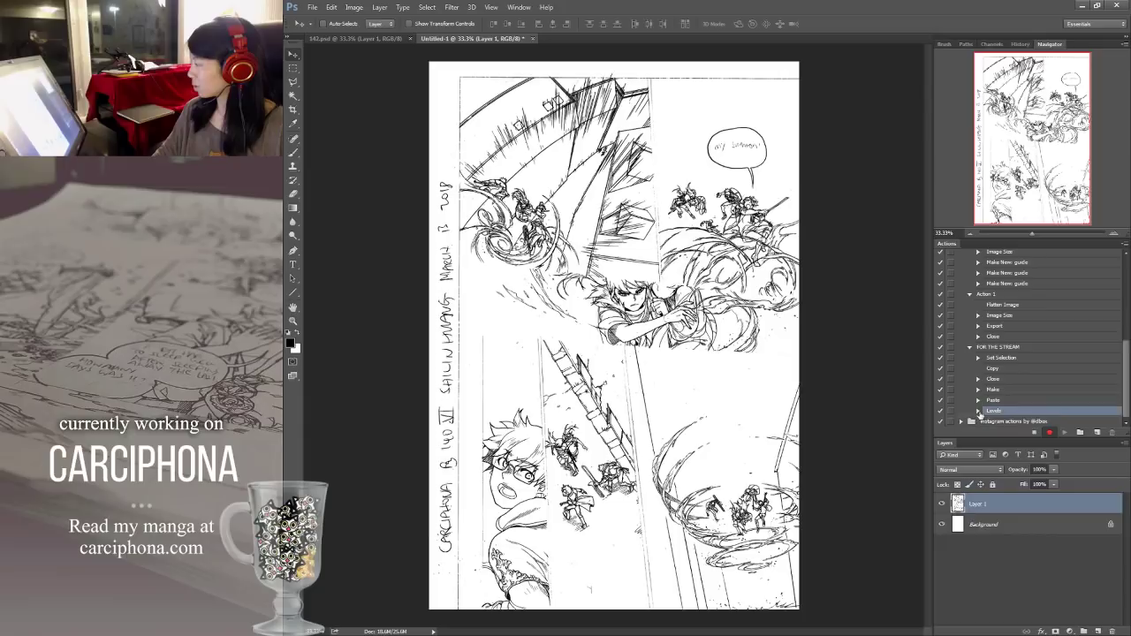
Stop recording and select the FOR THE STREAM action.
scroll(1038, 358, down, 1)
click(978, 363)
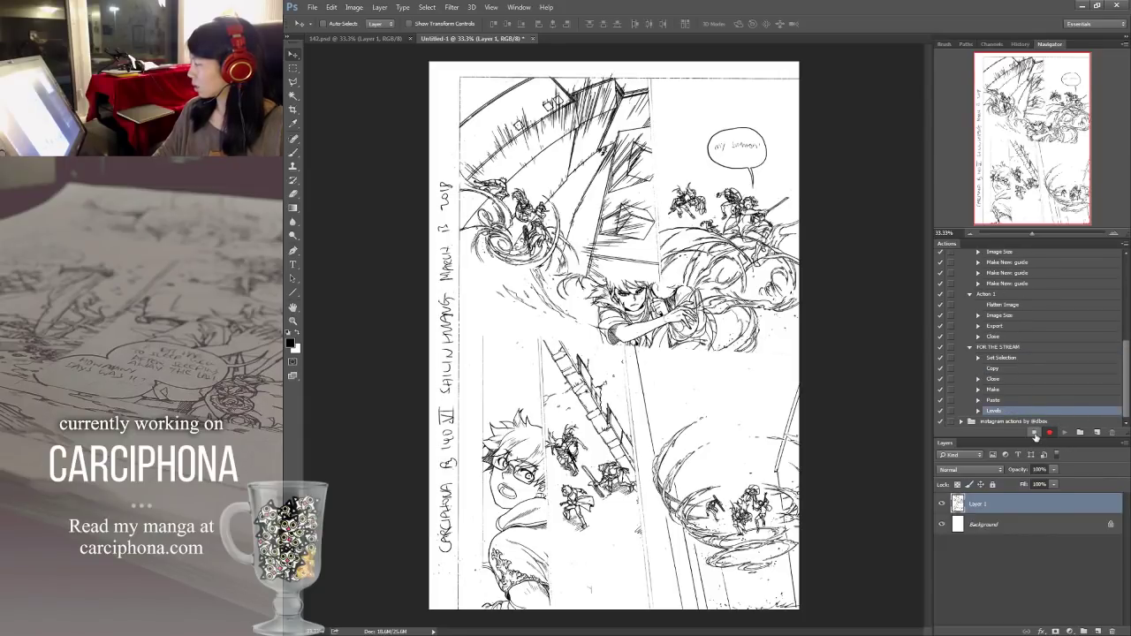
click(1035, 434)
click(992, 349)
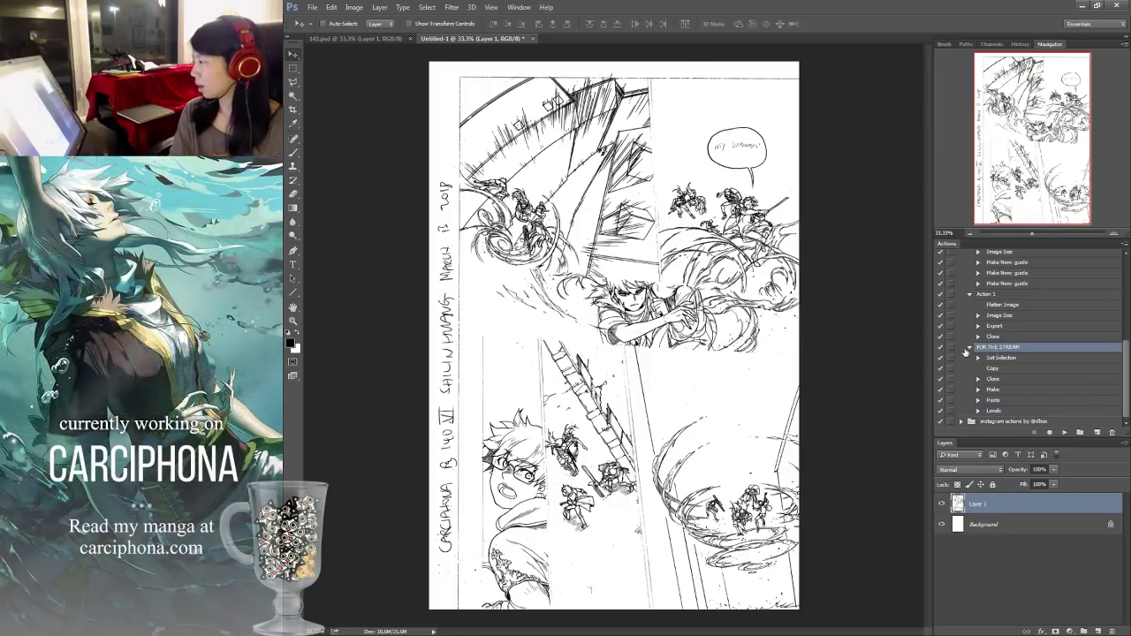
Import a fresh scan of the next pencil page as IMG.bmp.
key(ctrl+o)
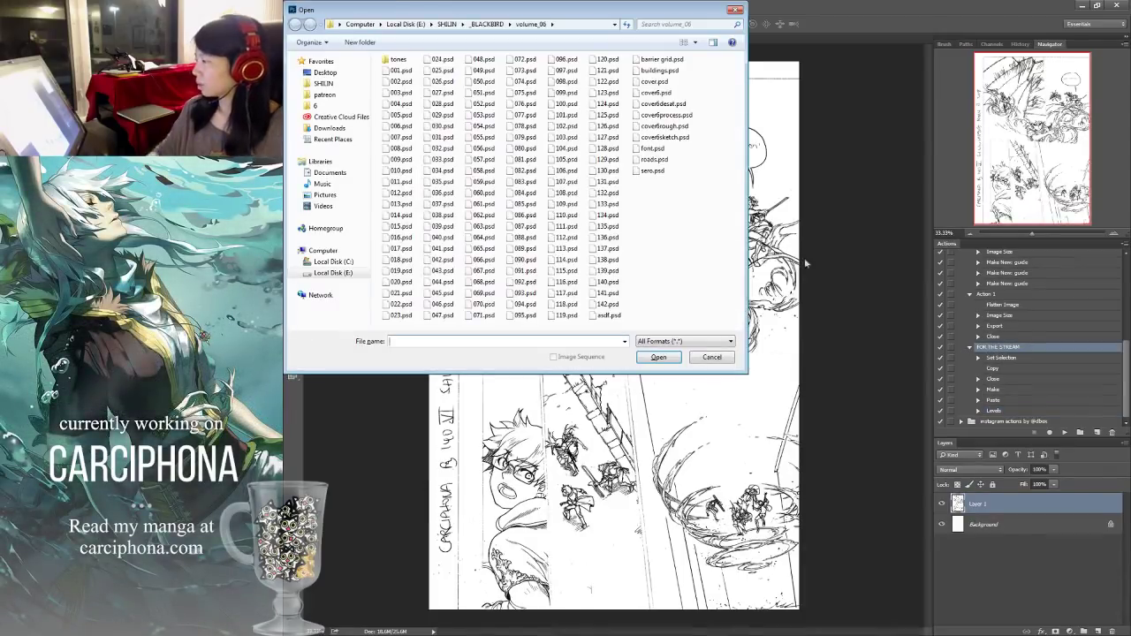
key(Escape)
click(312, 7)
key(Escape)
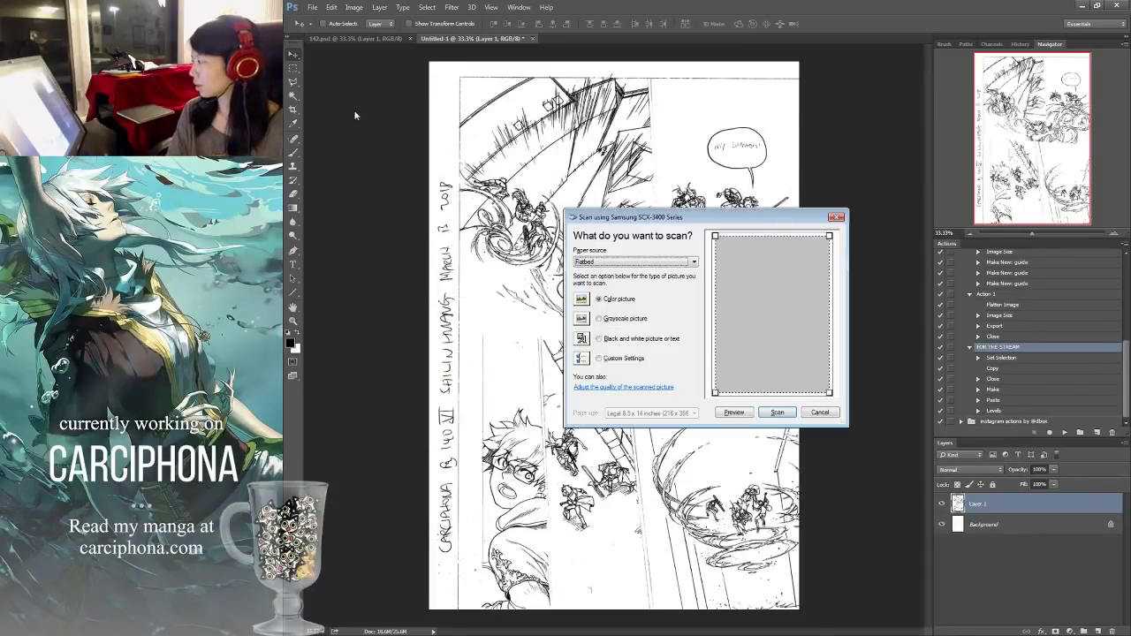
key(Escape)
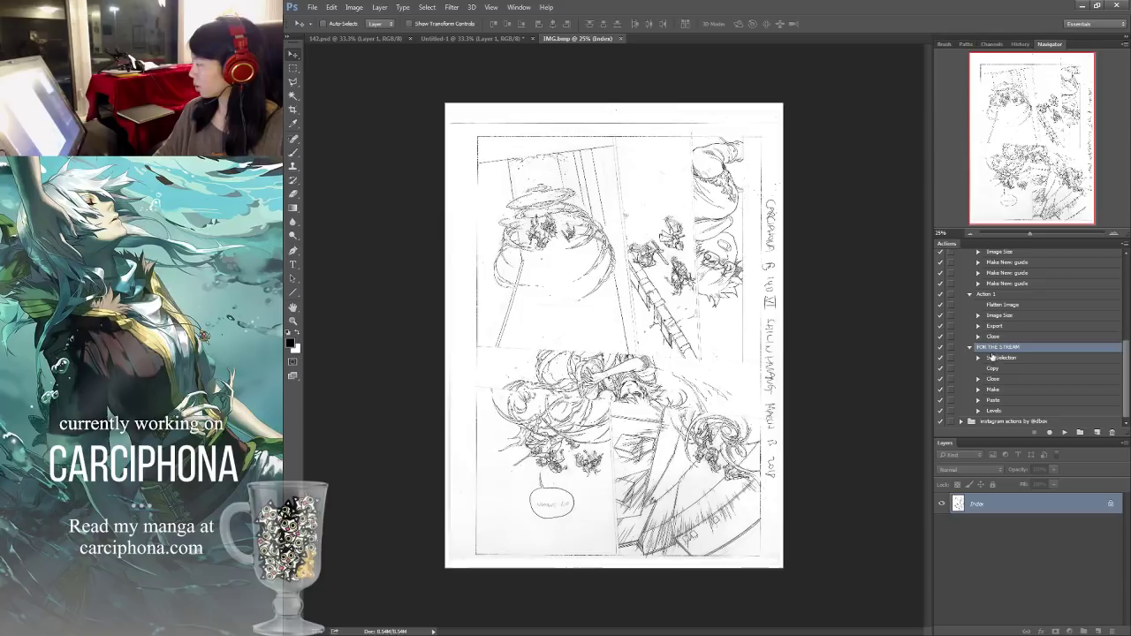
Play FOR THE STREAM on the new scan and compare the result with Untitled-1.
click(1063, 432)
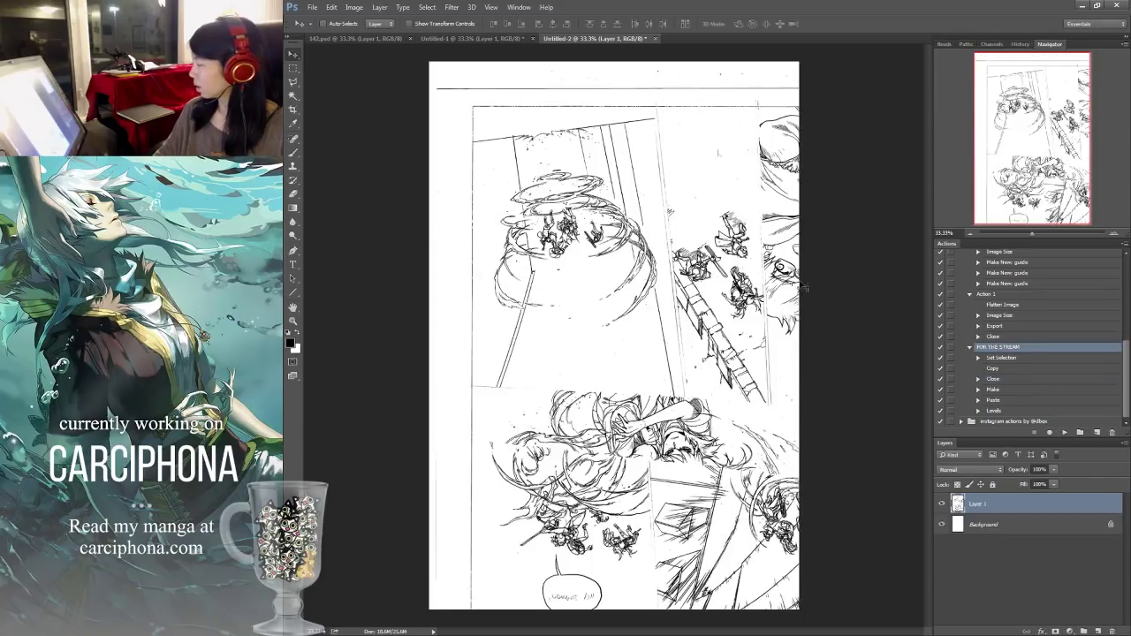
key(ctrl+shift+Tab)
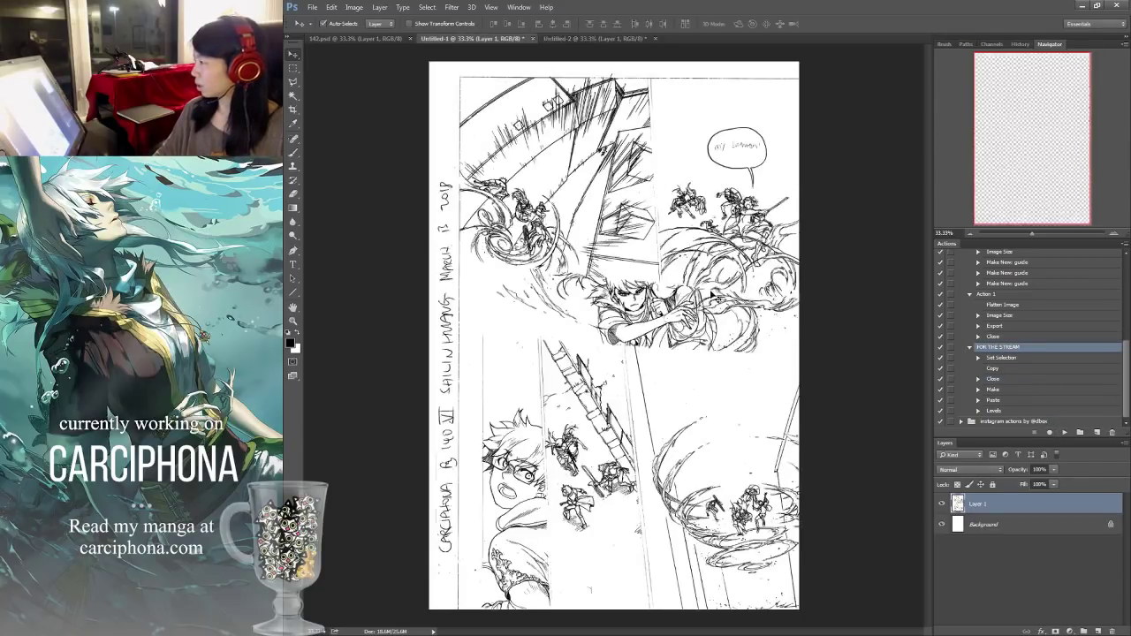
key(ctrl+Tab)
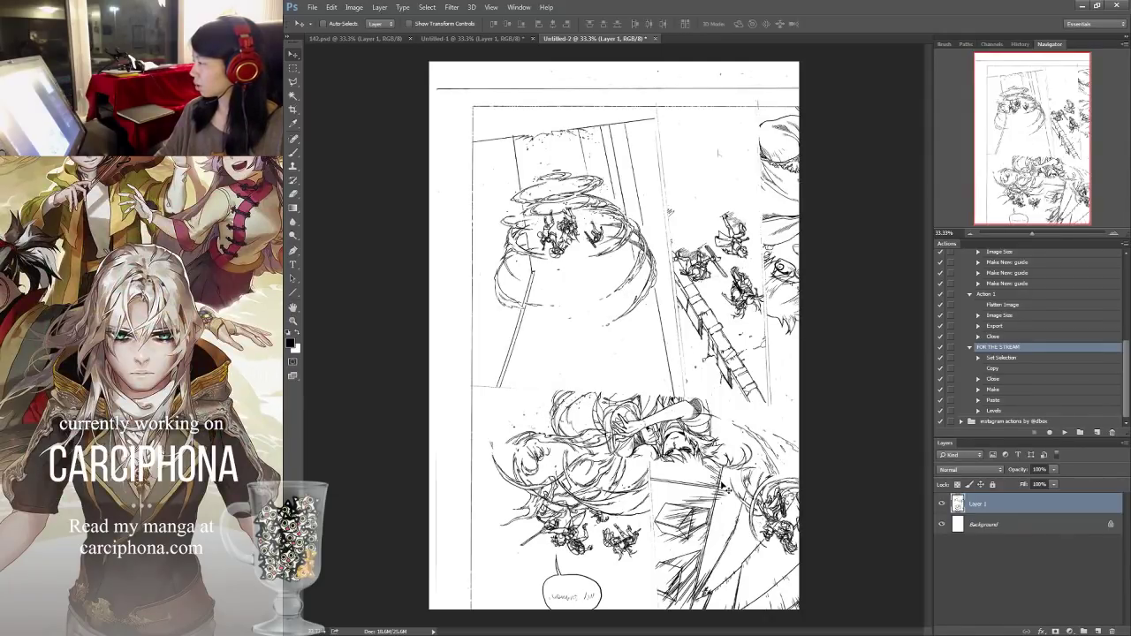
drag(725, 486, 683, 440)
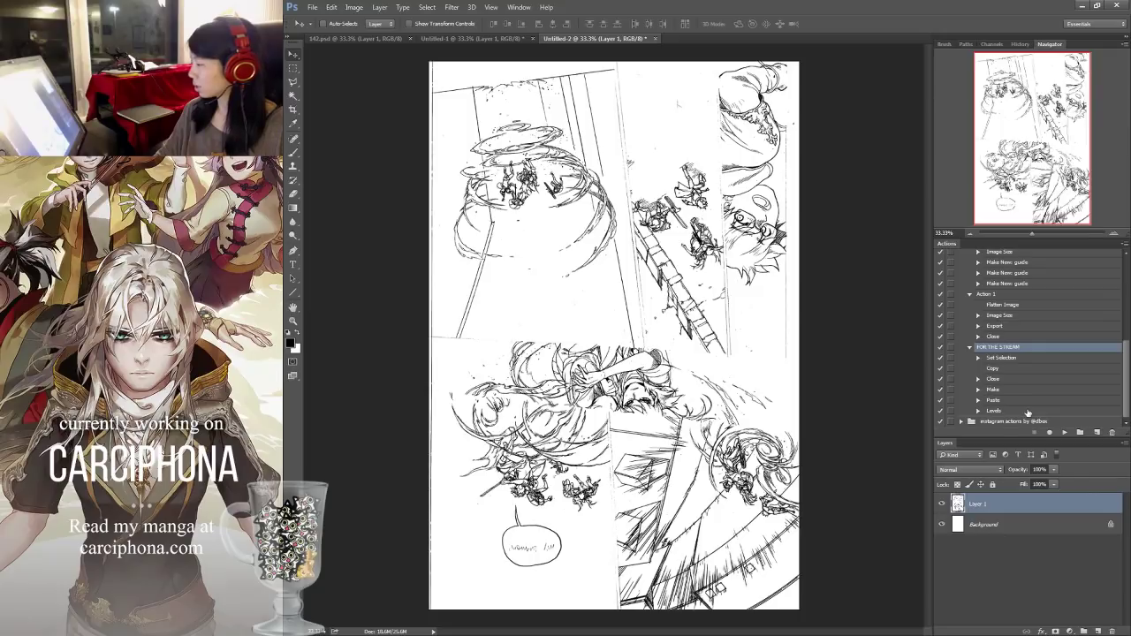
Close the cleaned Untitled-2 without saving.
key(ctrl+w)
key(n)
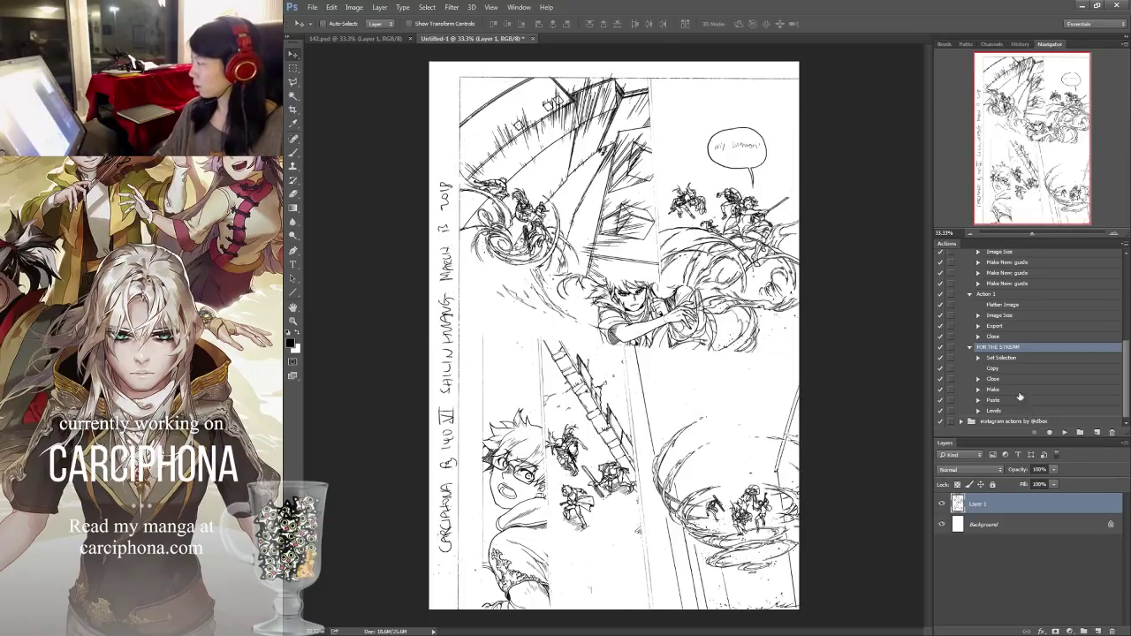
scroll(1016, 383, up, 2)
scroll(1016, 383, up, 5)
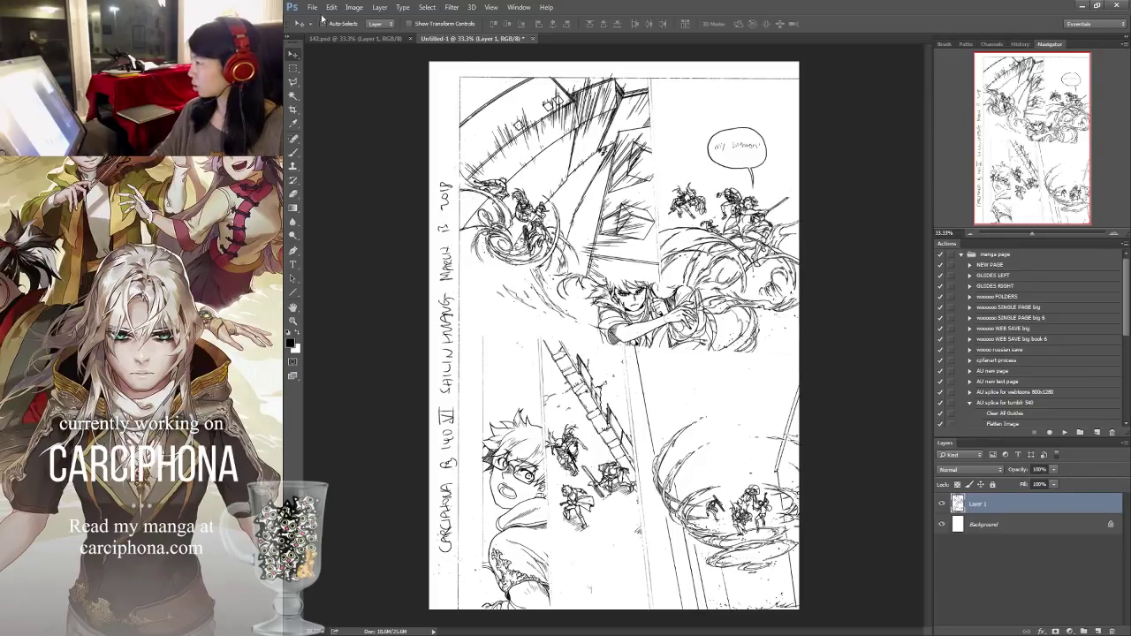
Open 138.psd from the _BLACKBIRD\web\big\6 folder.
click(313, 7)
click(327, 30)
click(488, 24)
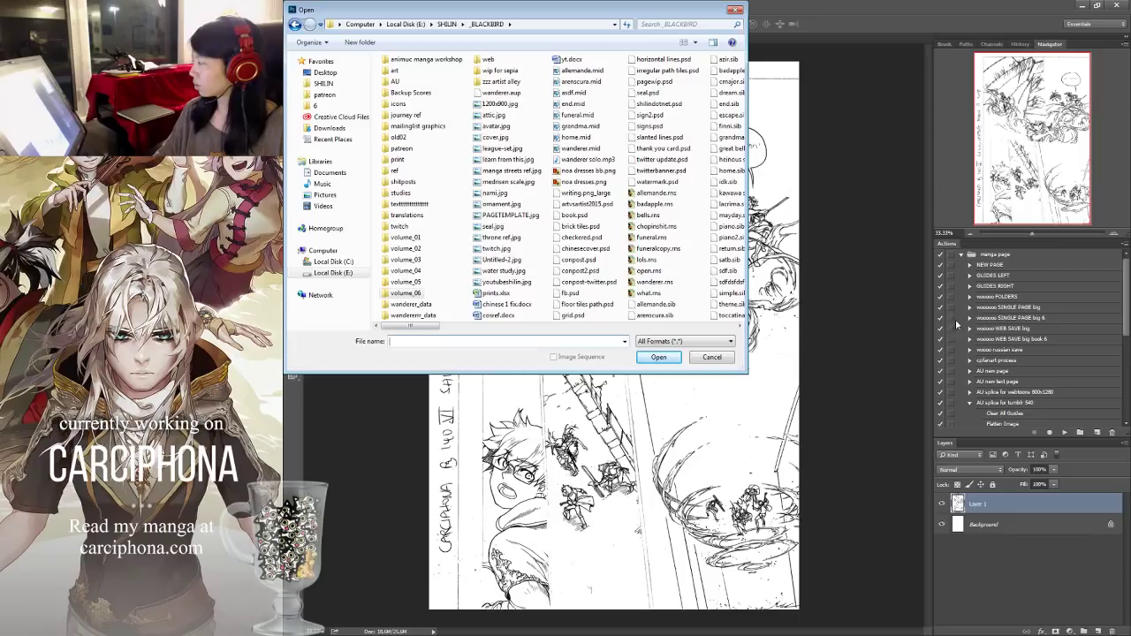
double_click(492, 64)
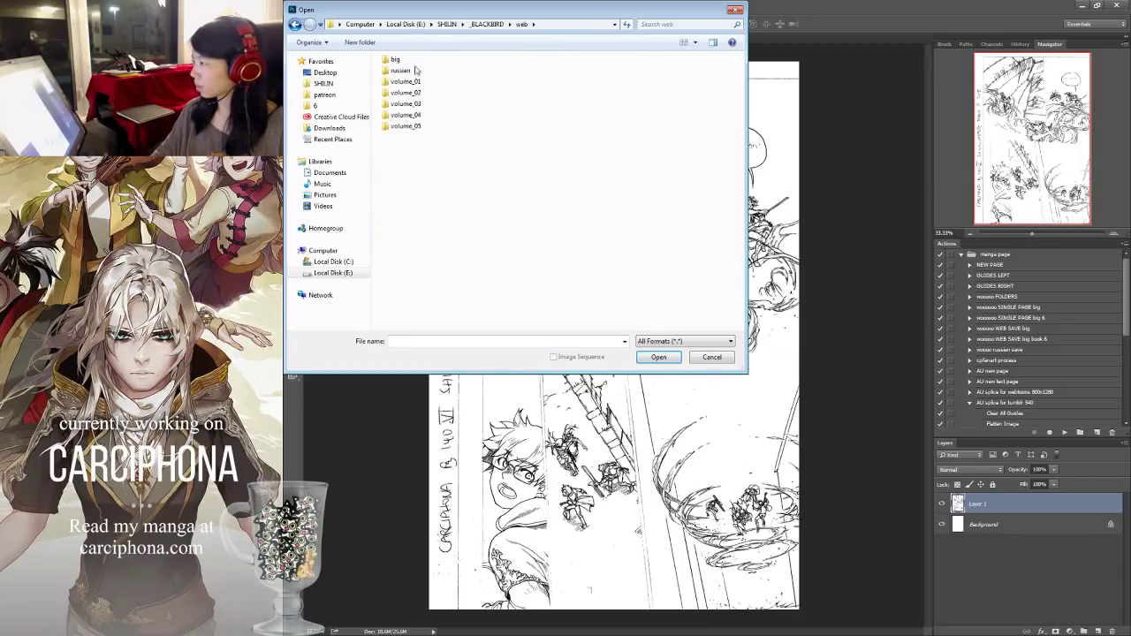
double_click(395, 59)
double_click(396, 81)
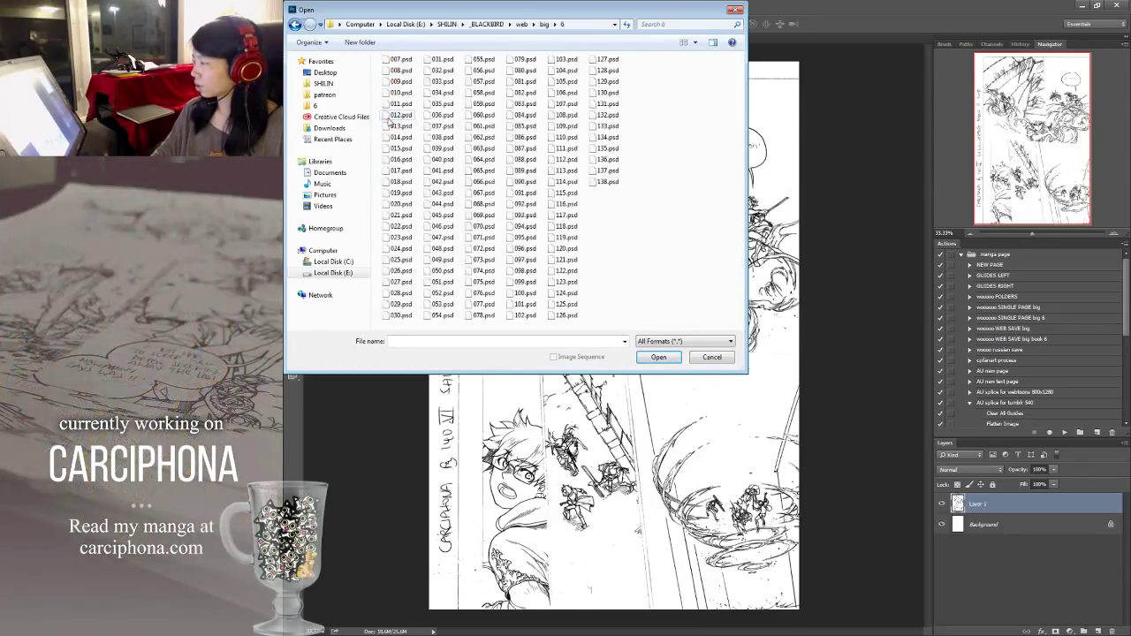
double_click(606, 182)
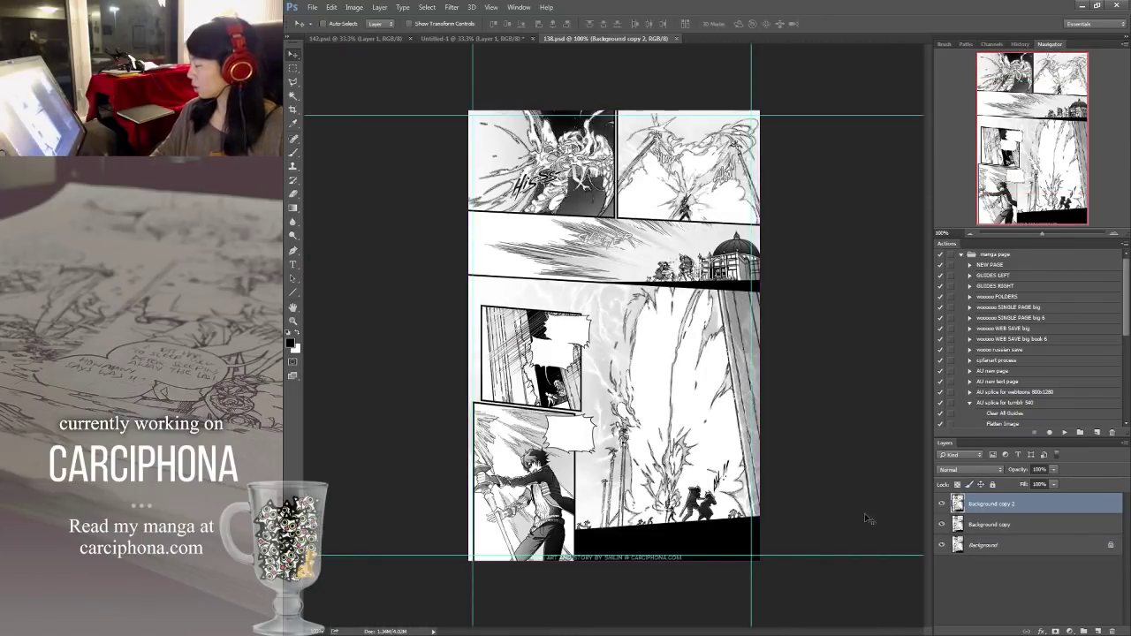
Hide the guides and toggle both Background copy layers off and back on.
key(ctrl+semicolon)
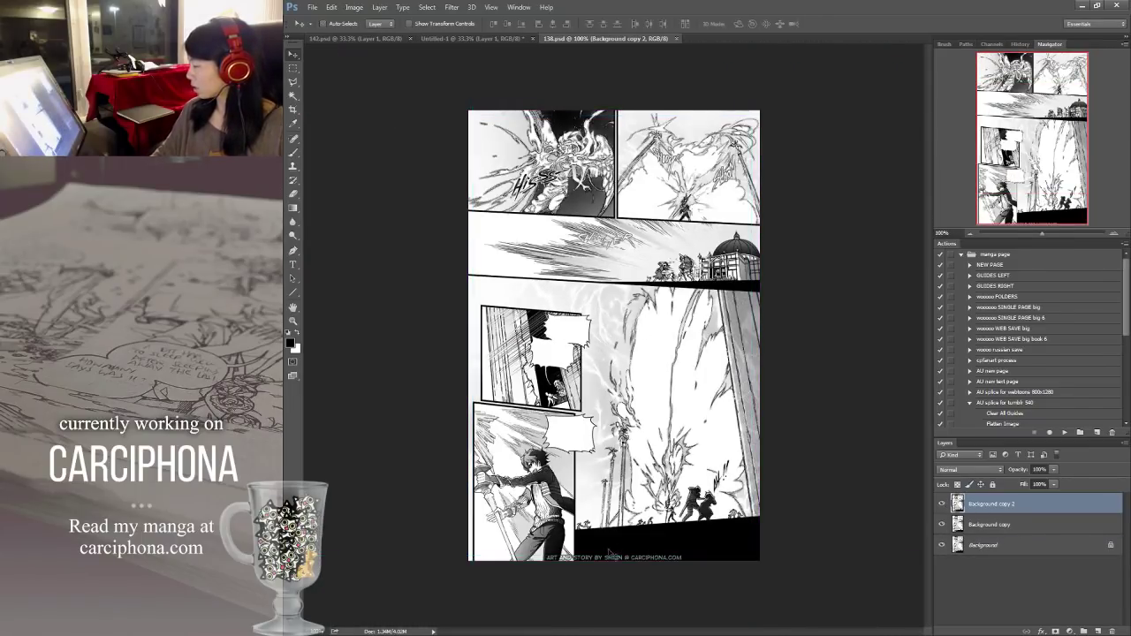
click(941, 503)
click(941, 524)
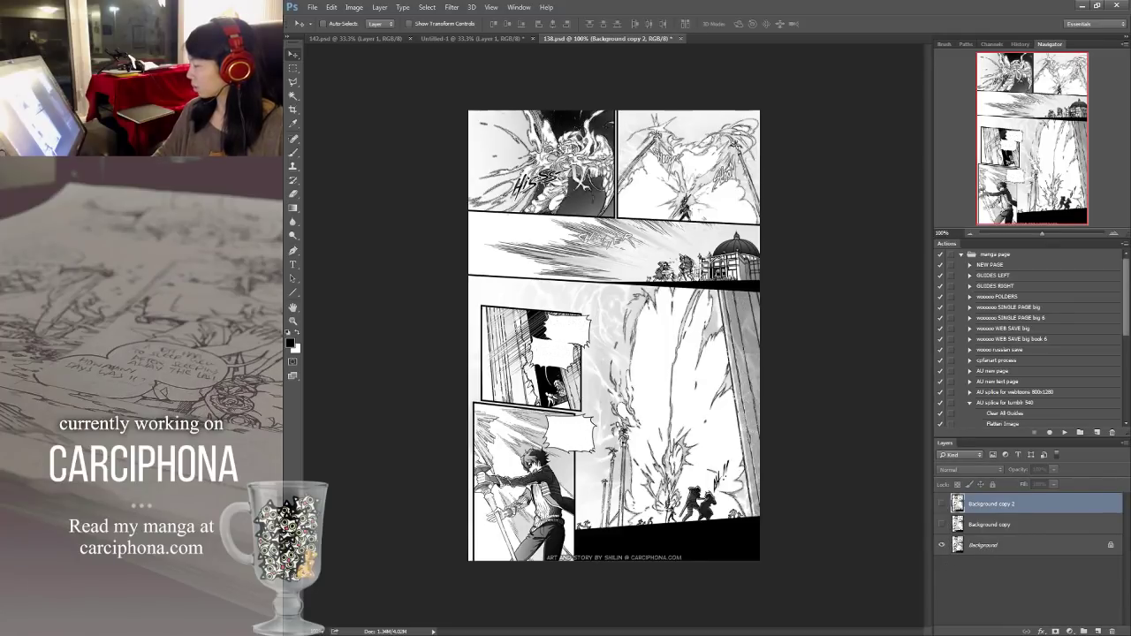
click(941, 503)
click(941, 524)
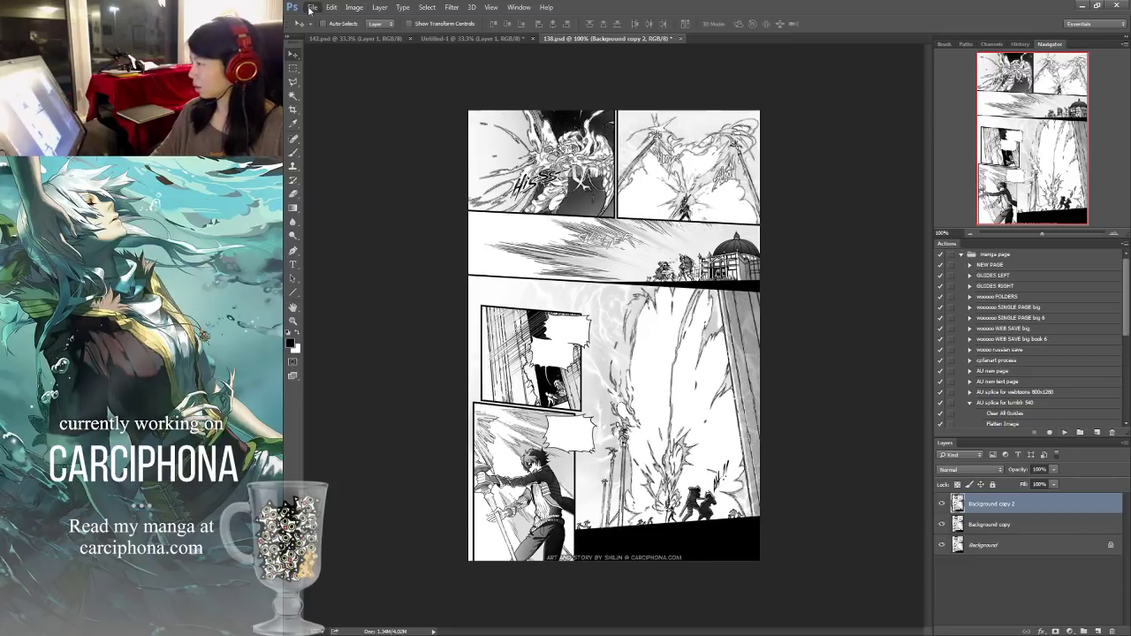
click(312, 7)
mouse_move(375, 242)
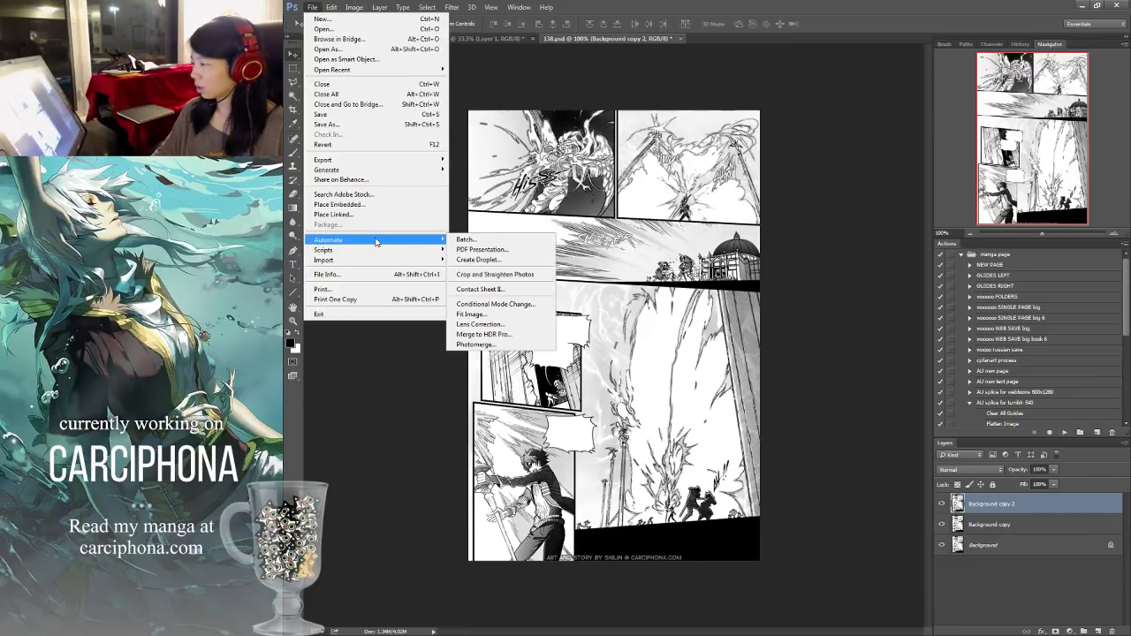
click(477, 241)
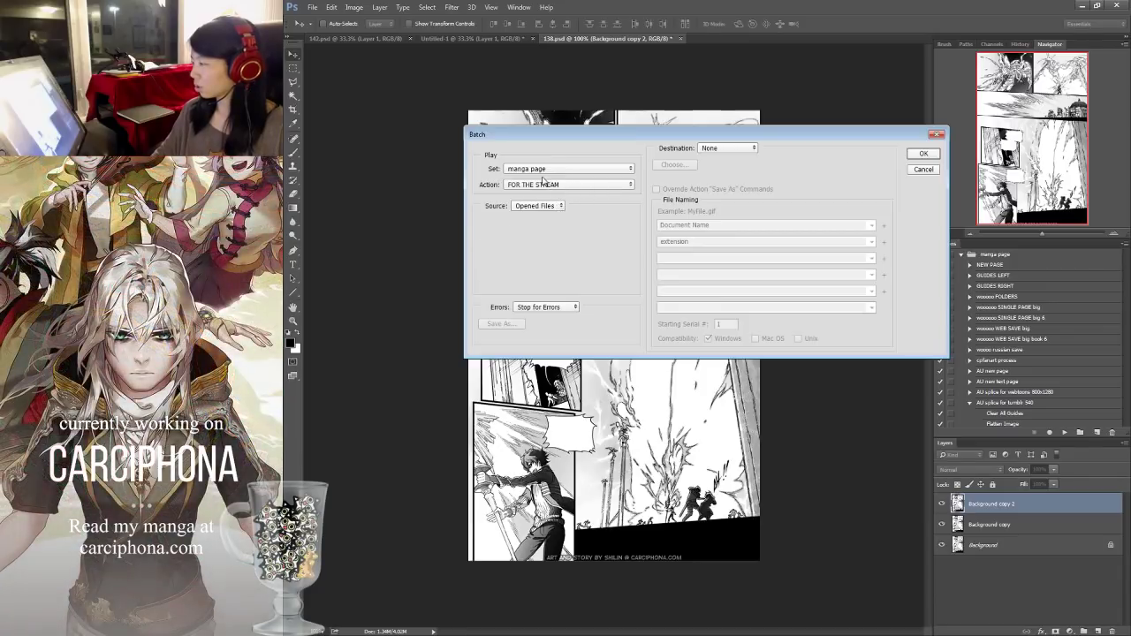
click(553, 186)
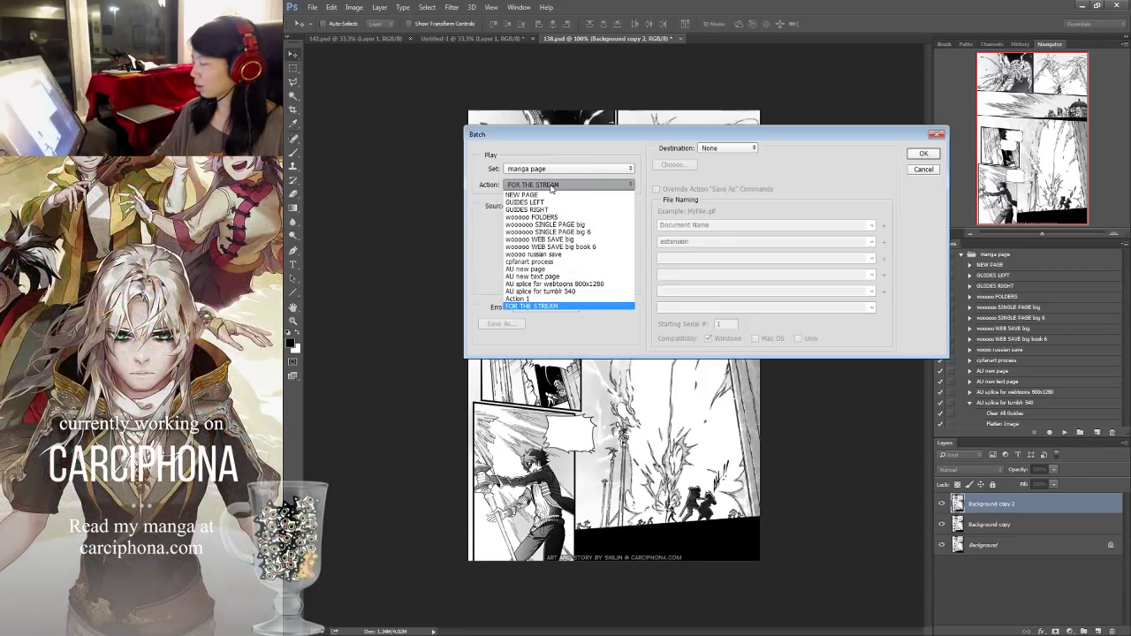
click(553, 186)
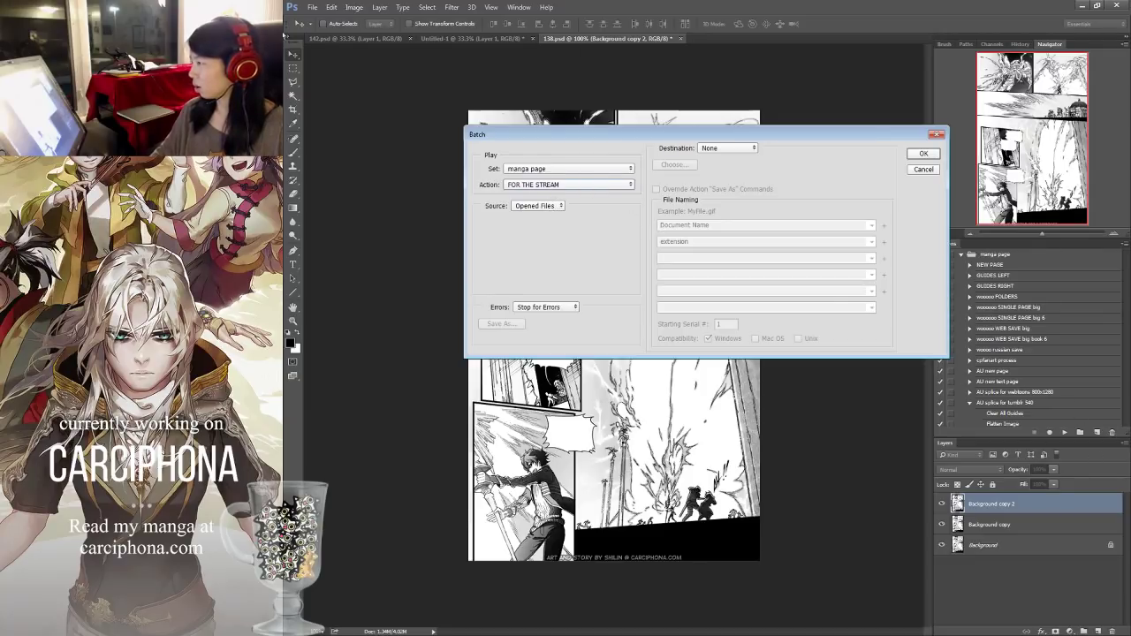
click(548, 206)
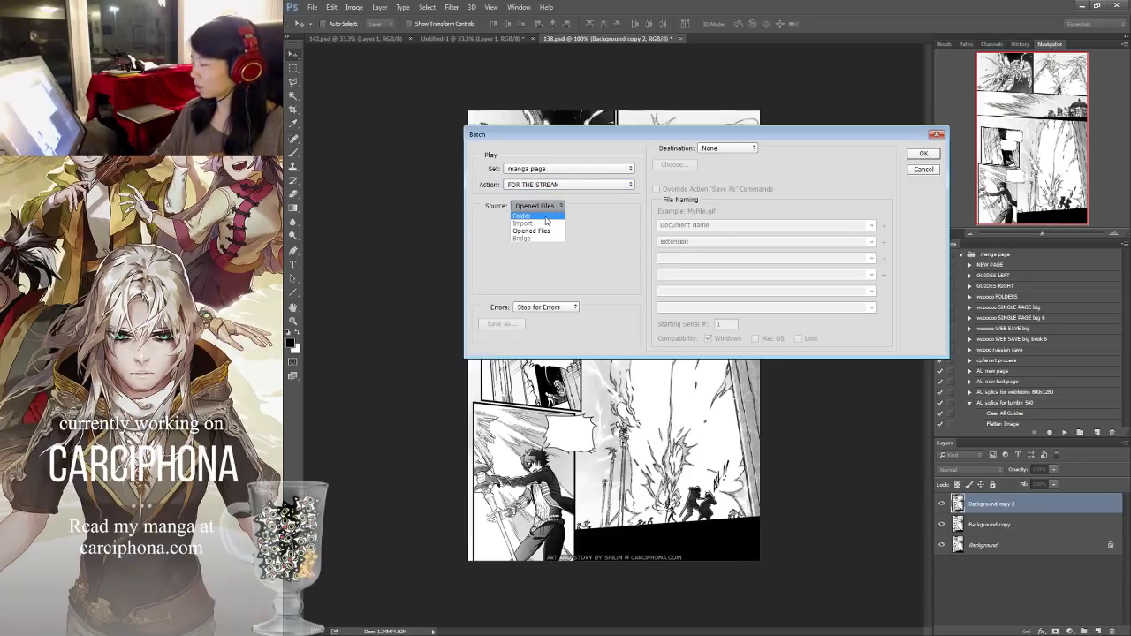
click(533, 222)
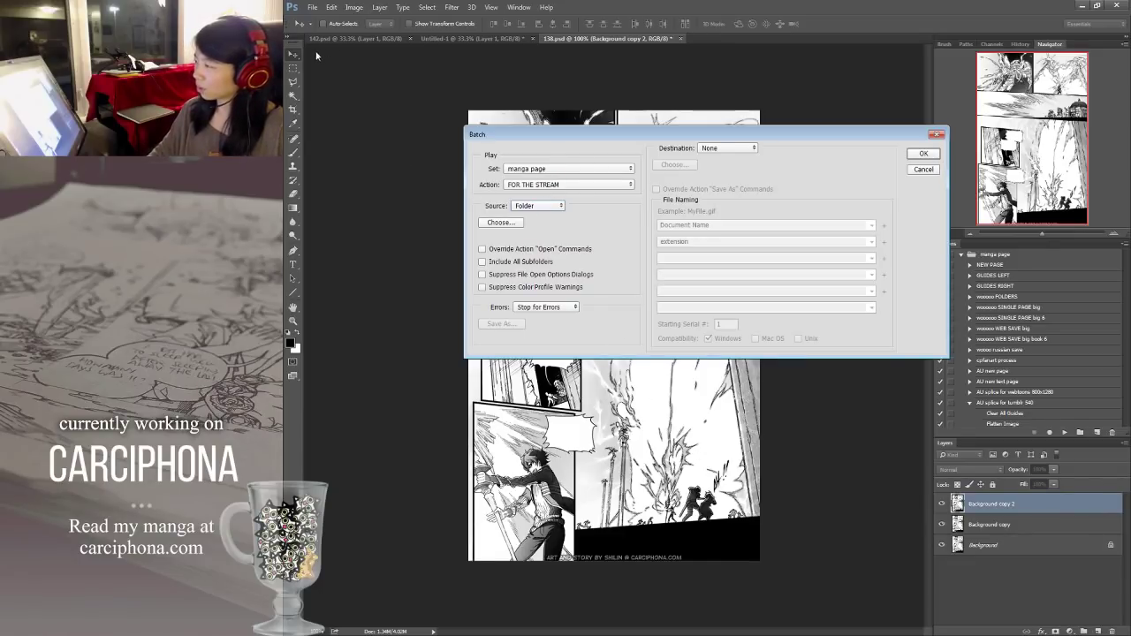
click(924, 170)
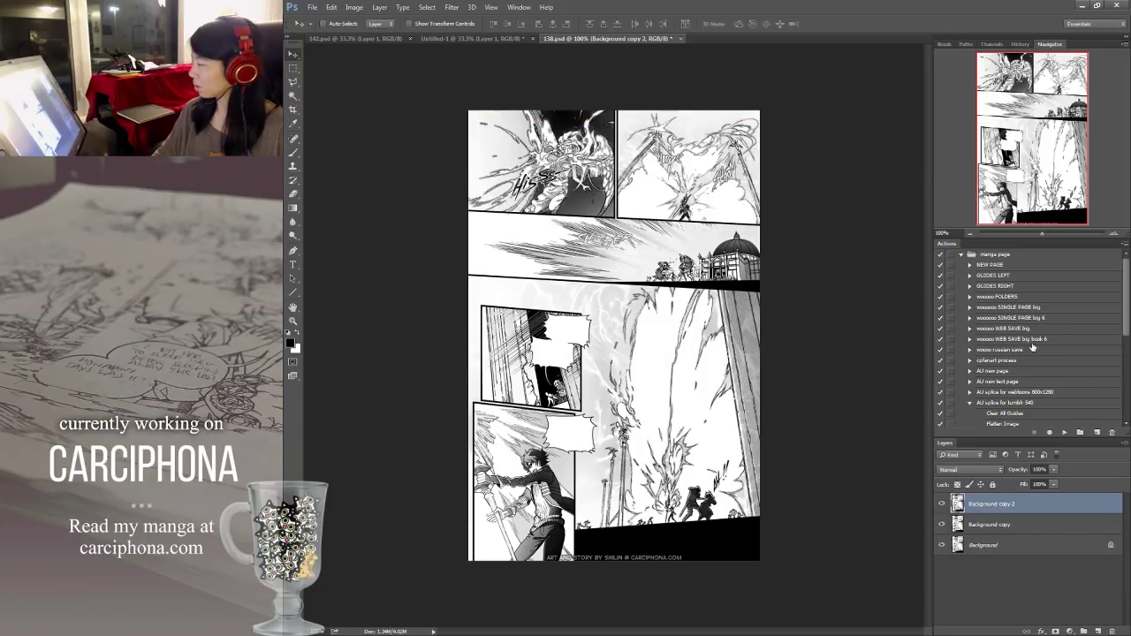